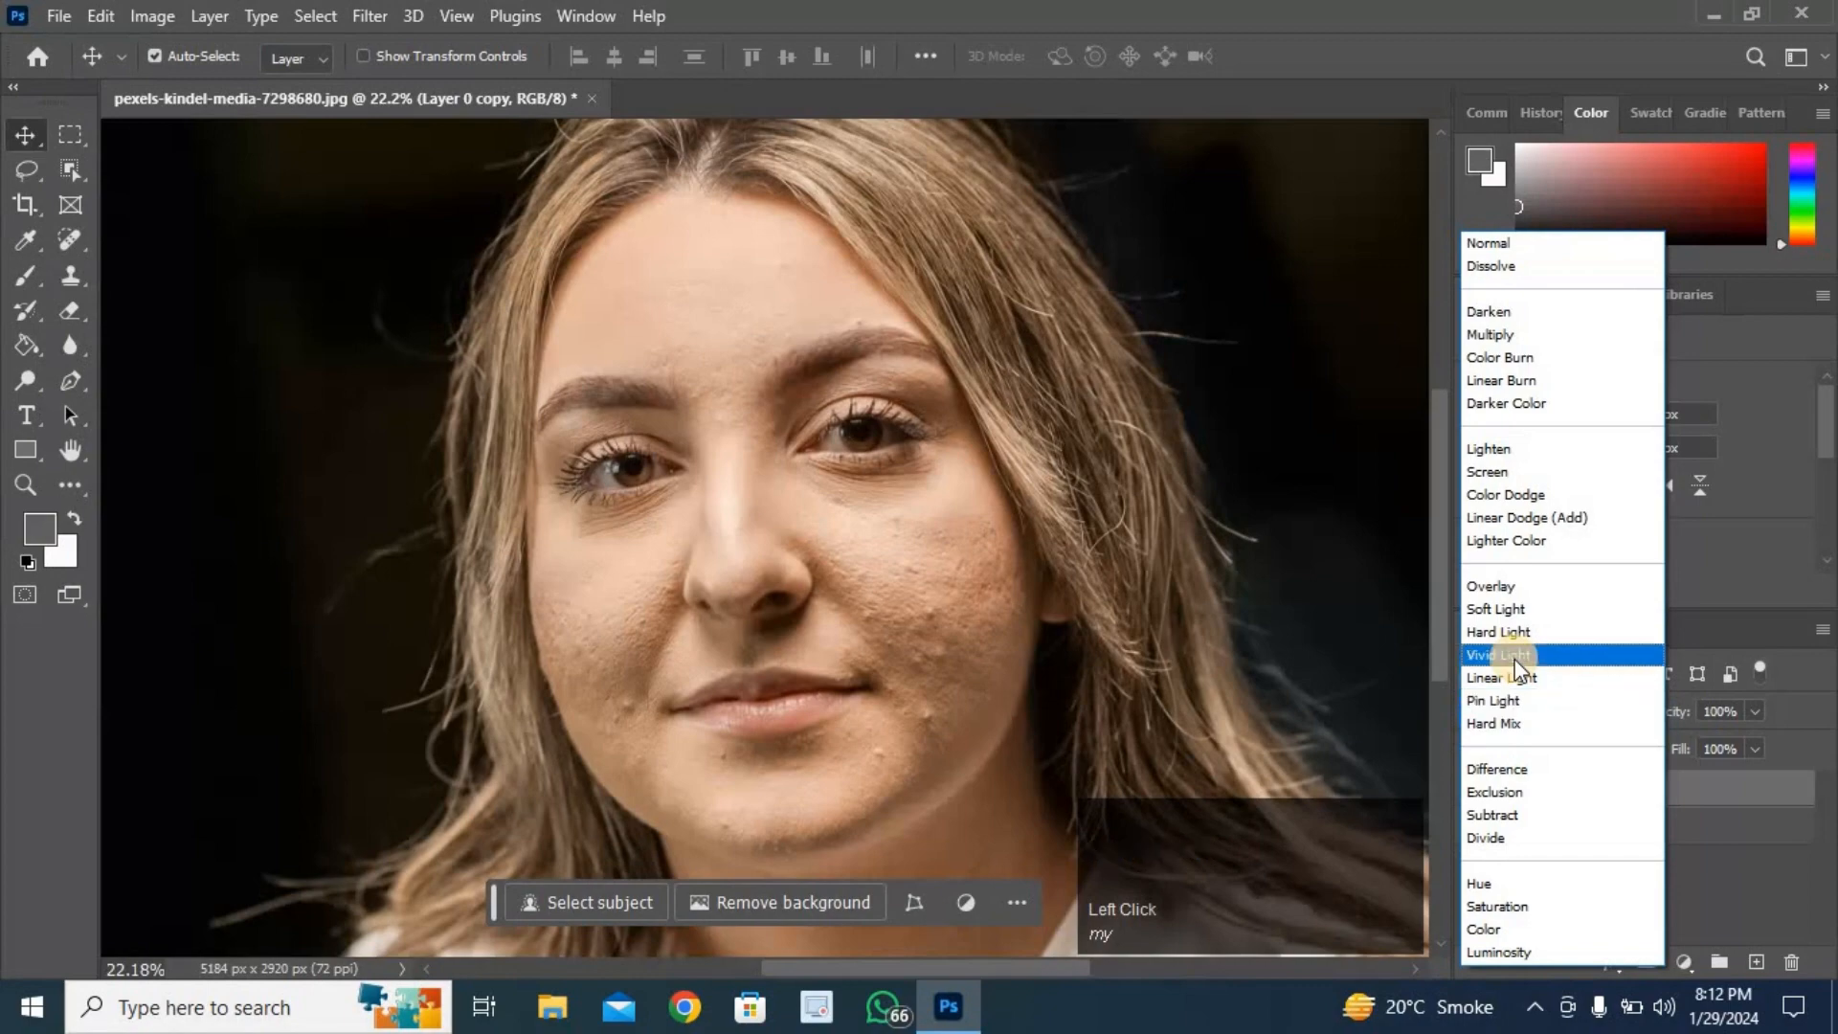
# - Set the duplicate layer's blend mode to Vivid Light and invert the layer
pyautogui.click(1498, 656)
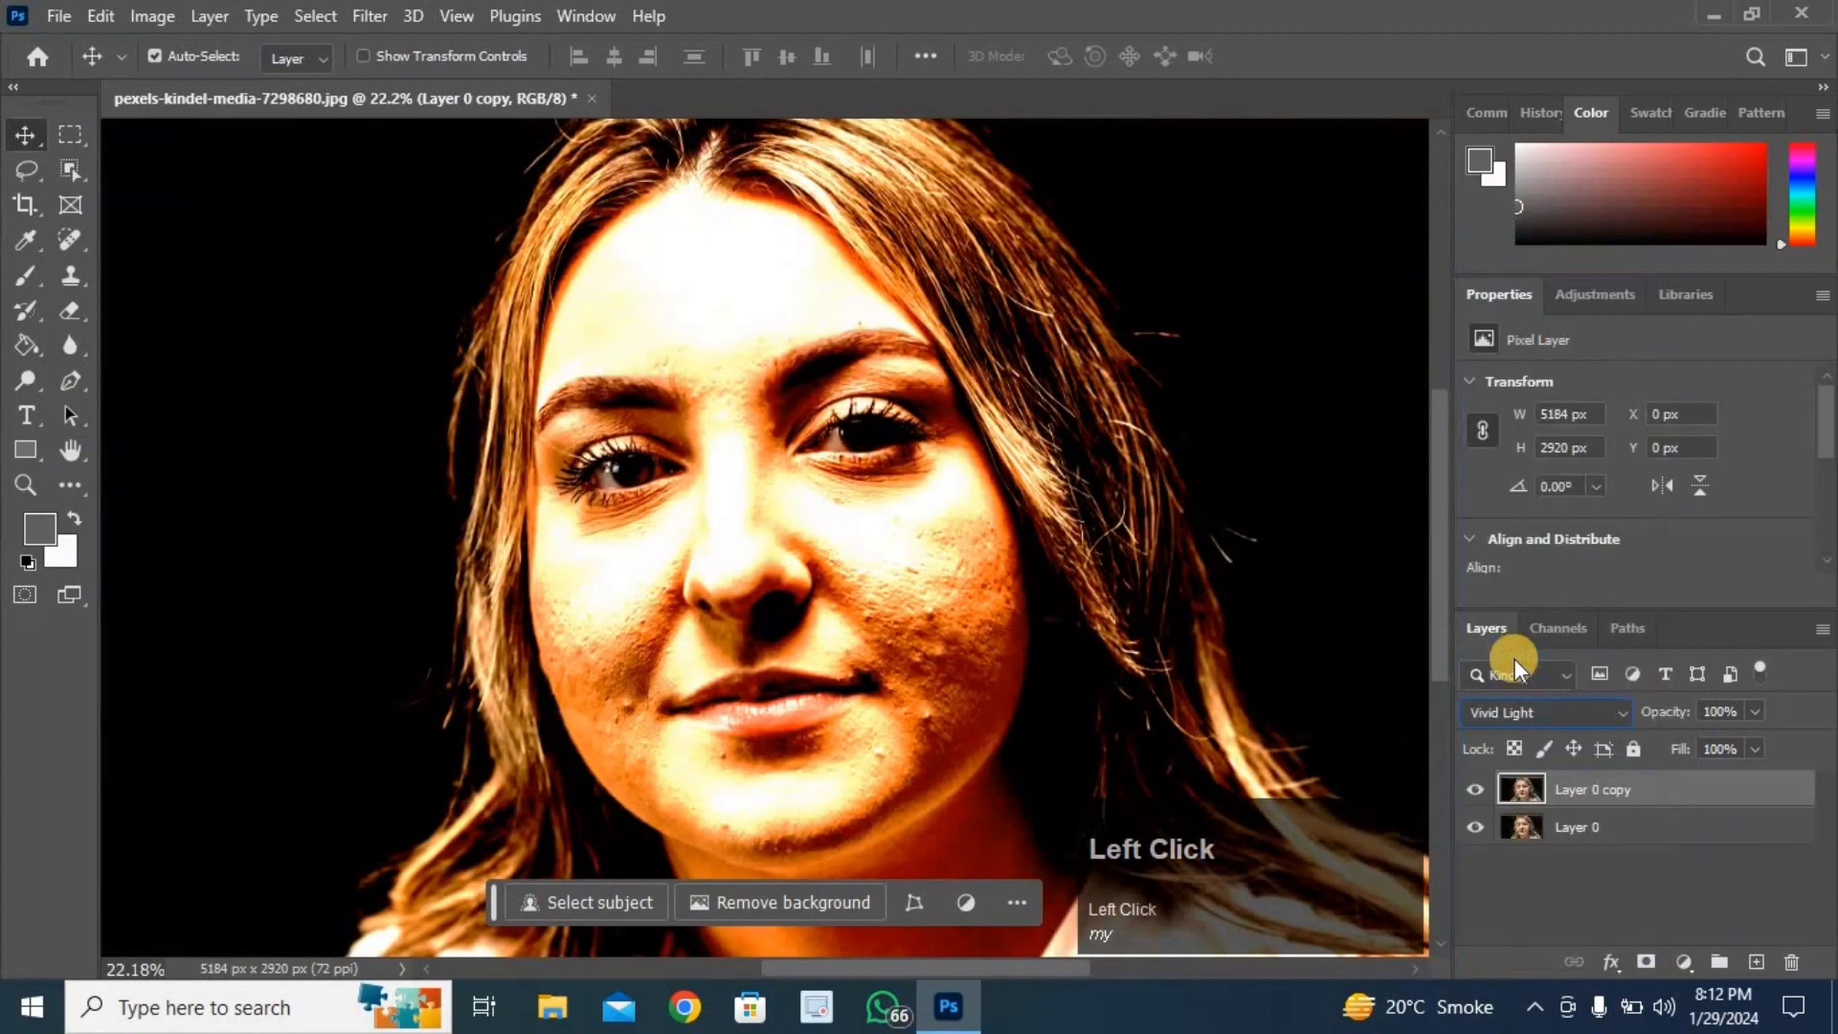
pyautogui.keyDown('ctrl'); pyautogui.click(924, 620); pyautogui.keyUp('ctrl')
pyautogui.hotkey('ctrl', 'i')
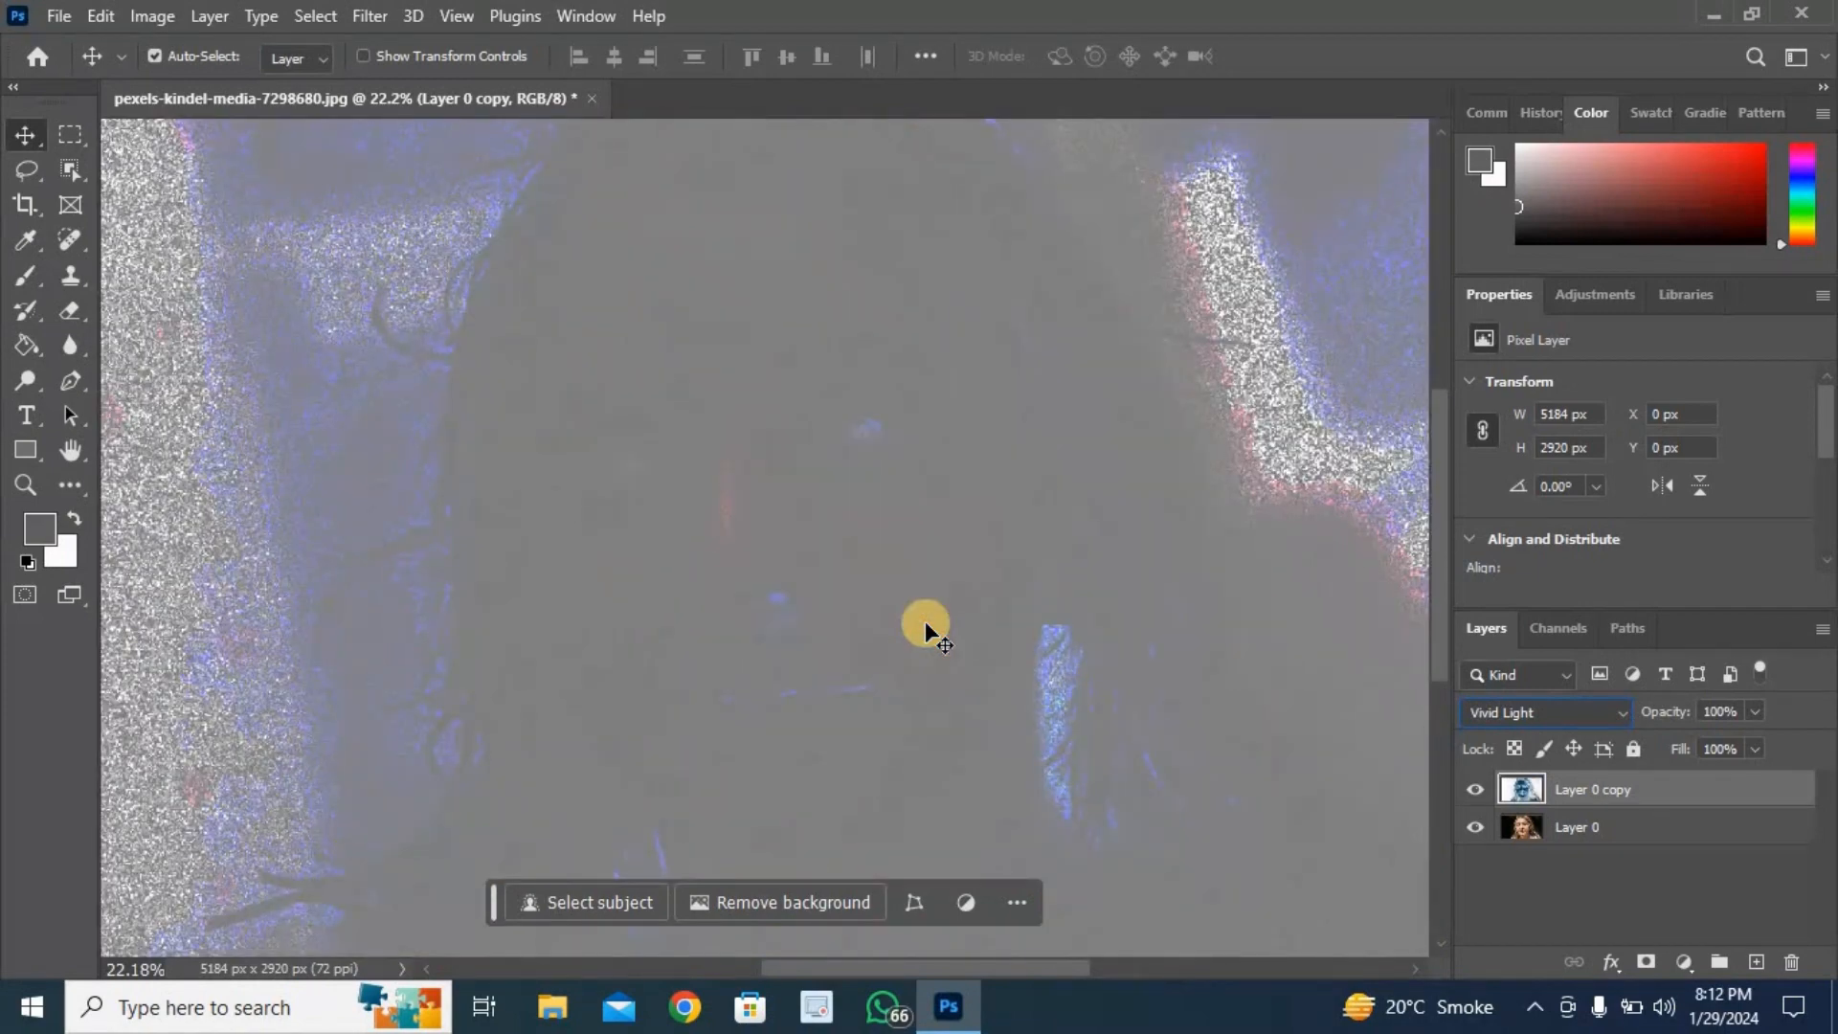
# - Apply a High Pass filter to the duplicate layer with a radius of 26.3 pixels
pyautogui.click(373, 18)
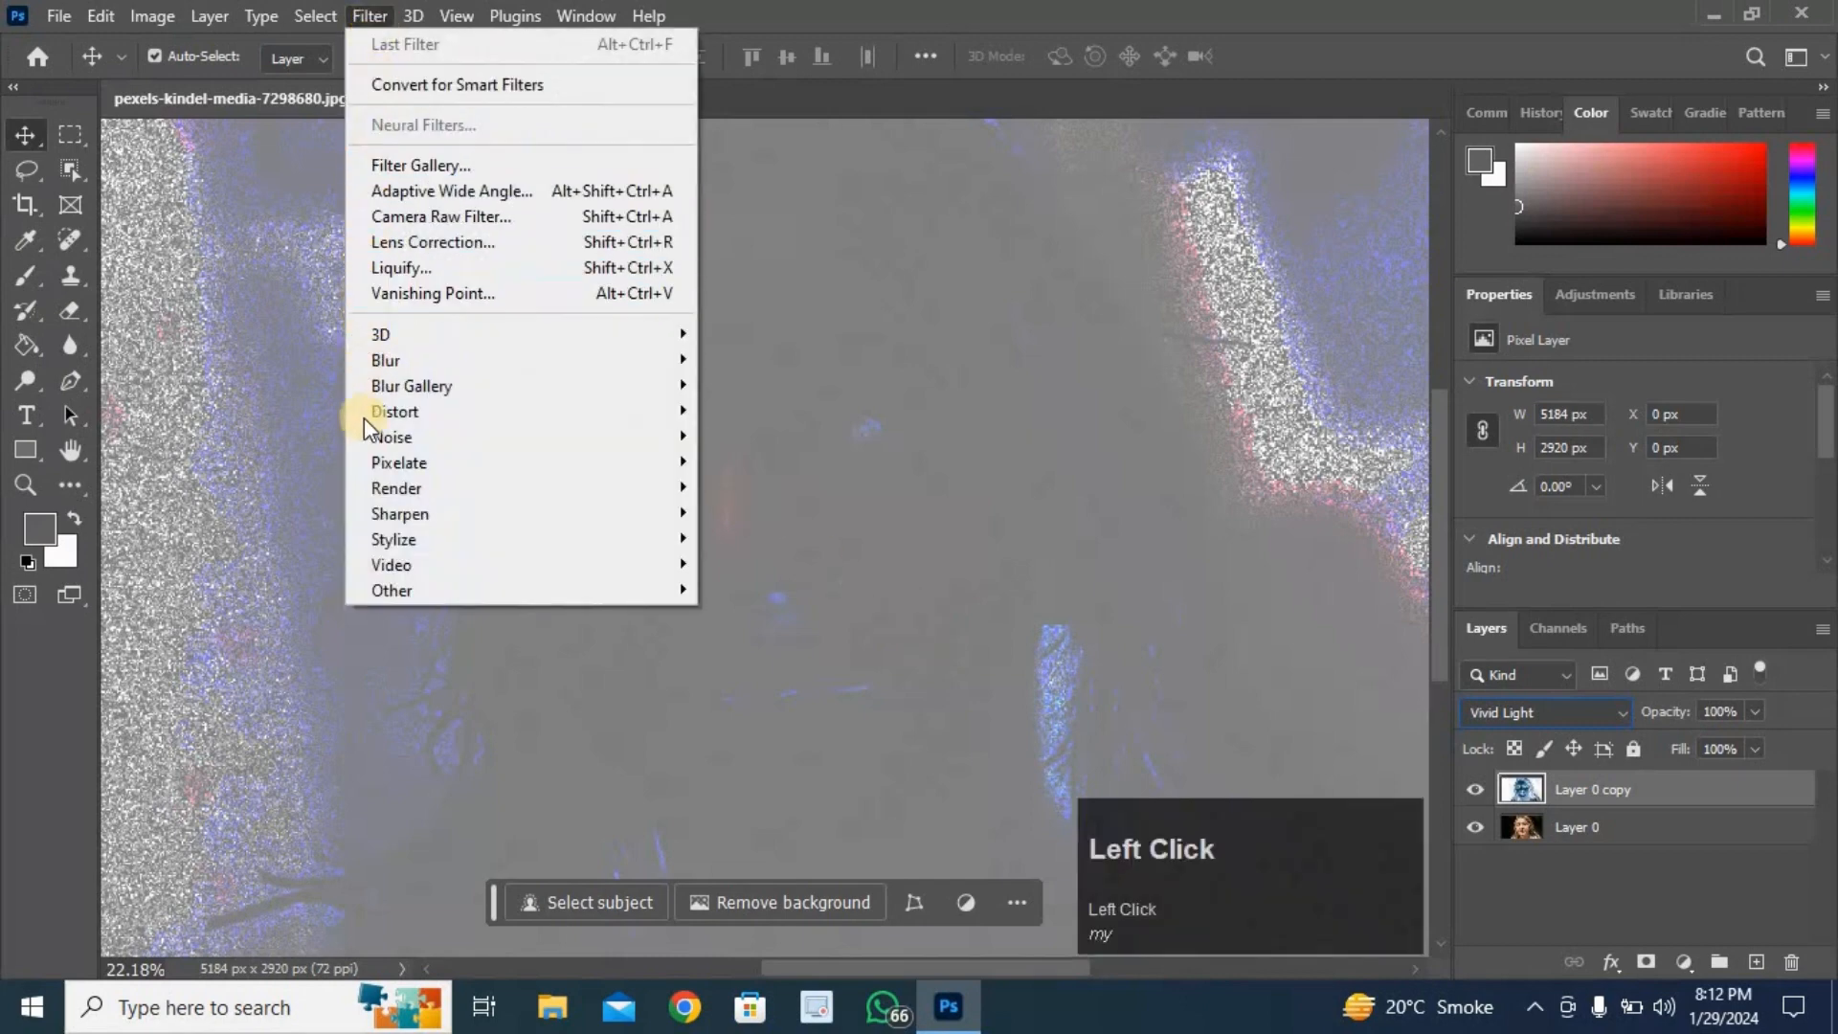
pyautogui.moveTo(496, 590)
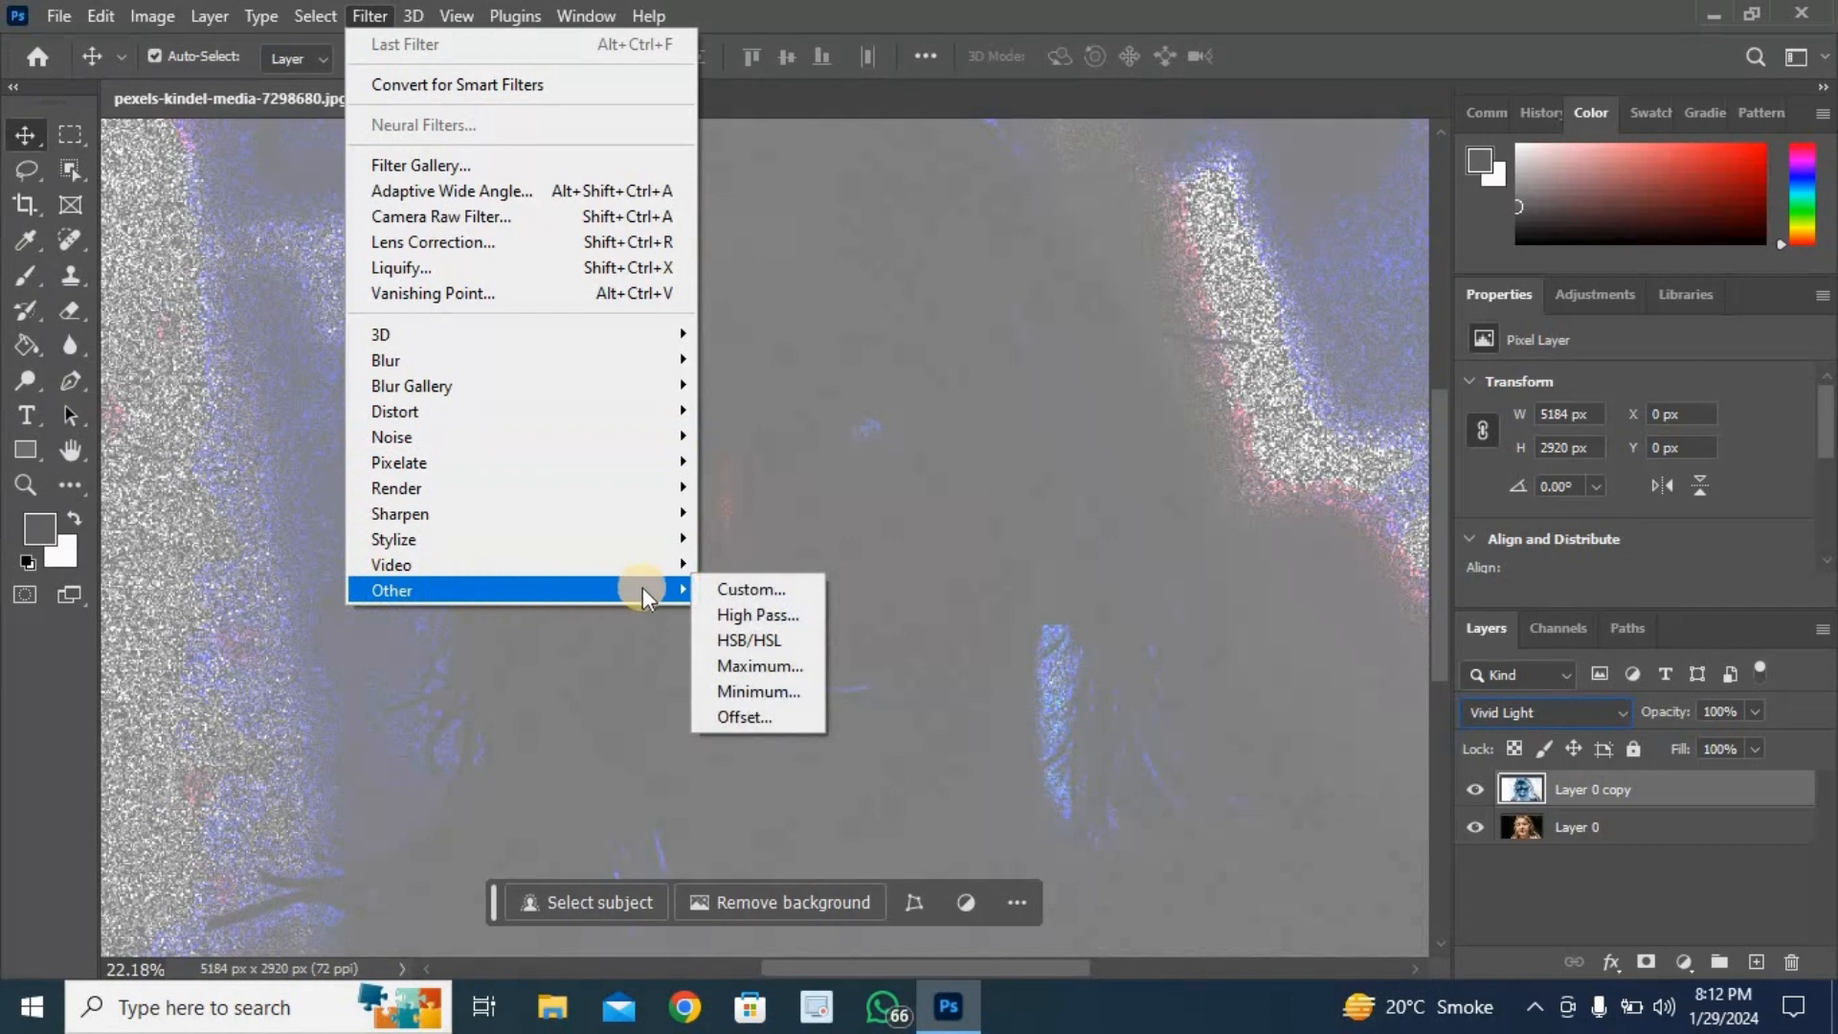
pyautogui.click(759, 613)
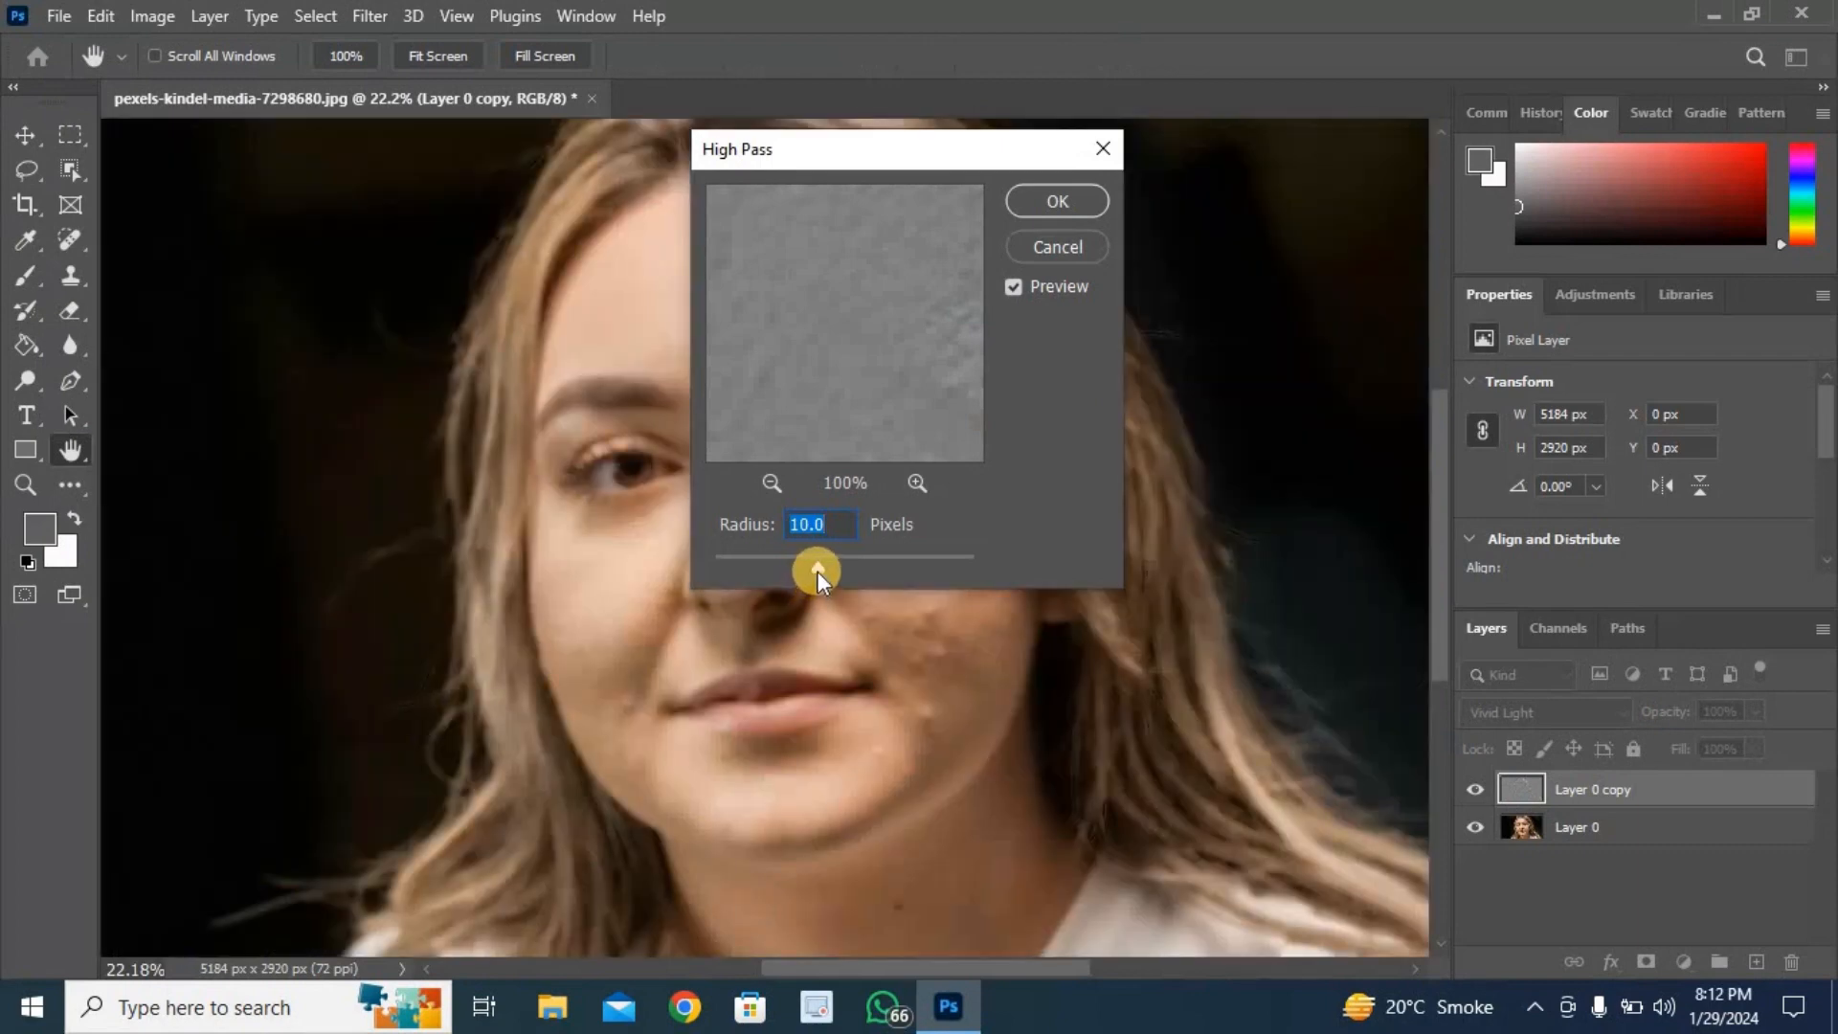
pyautogui.click(818, 570)
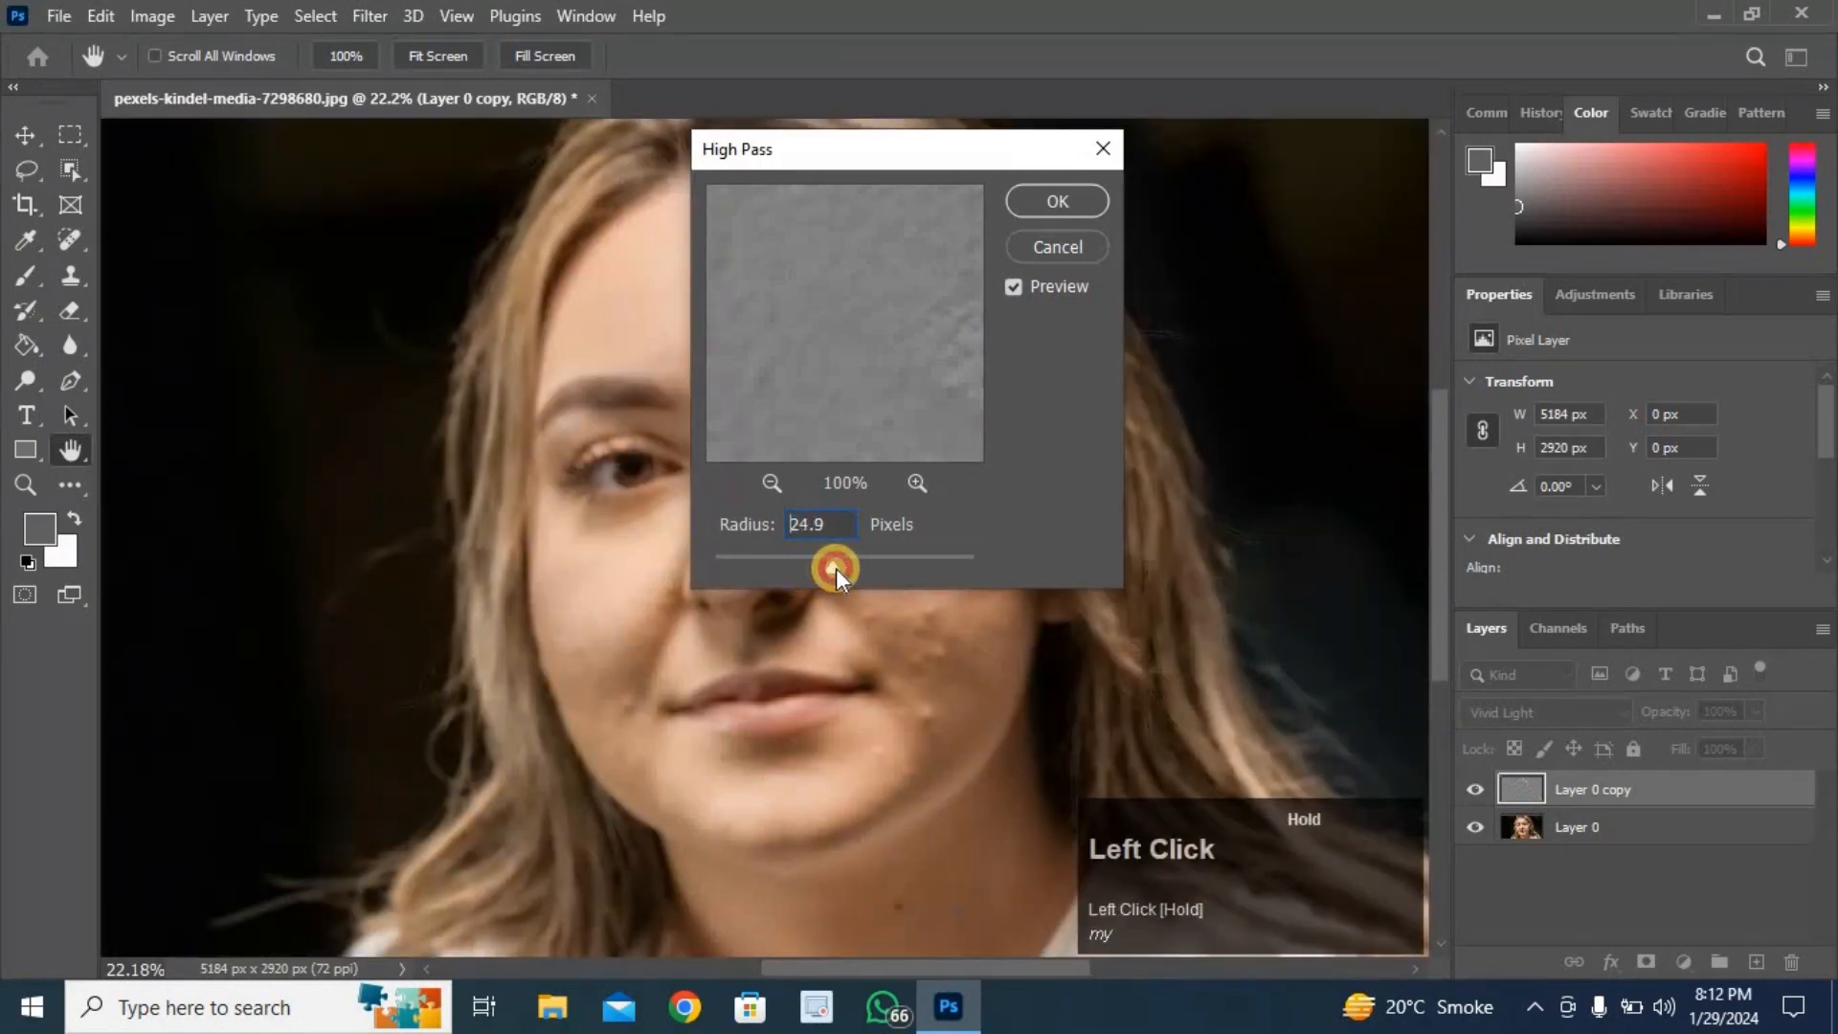
pyautogui.moveTo(839, 568); pyautogui.dragTo(837, 568)
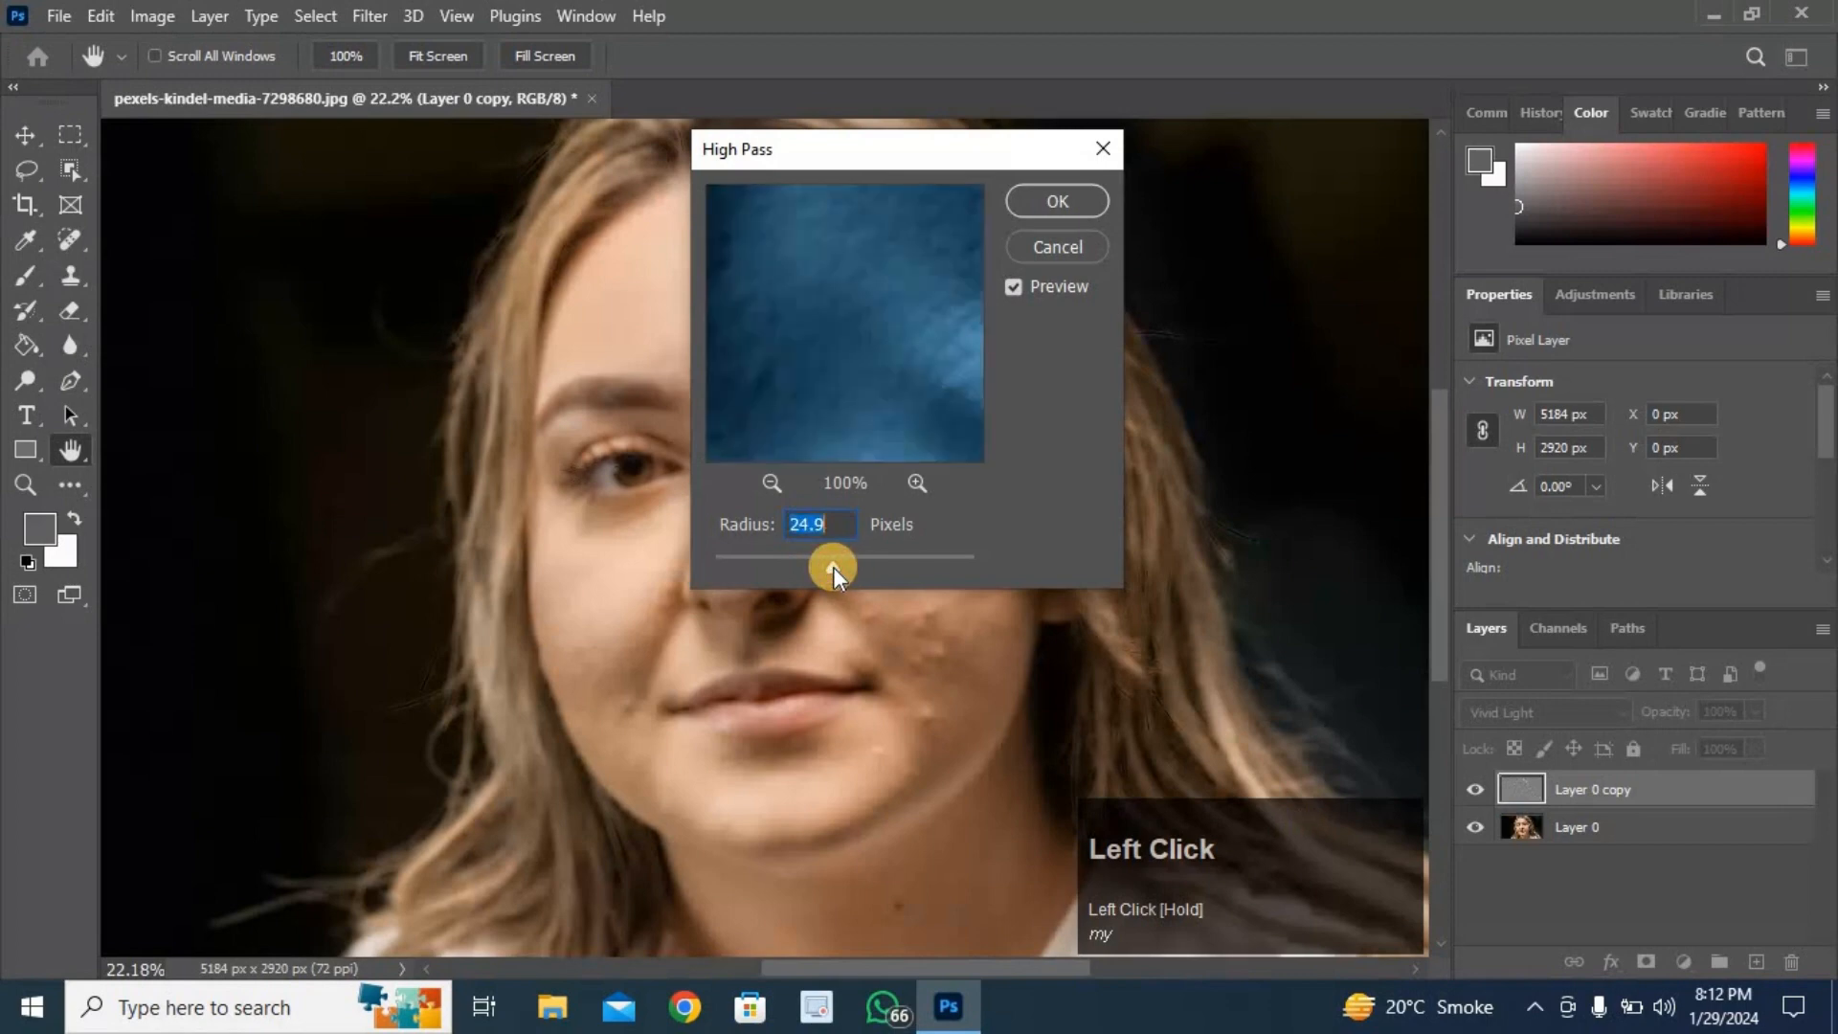
pyautogui.click(833, 568)
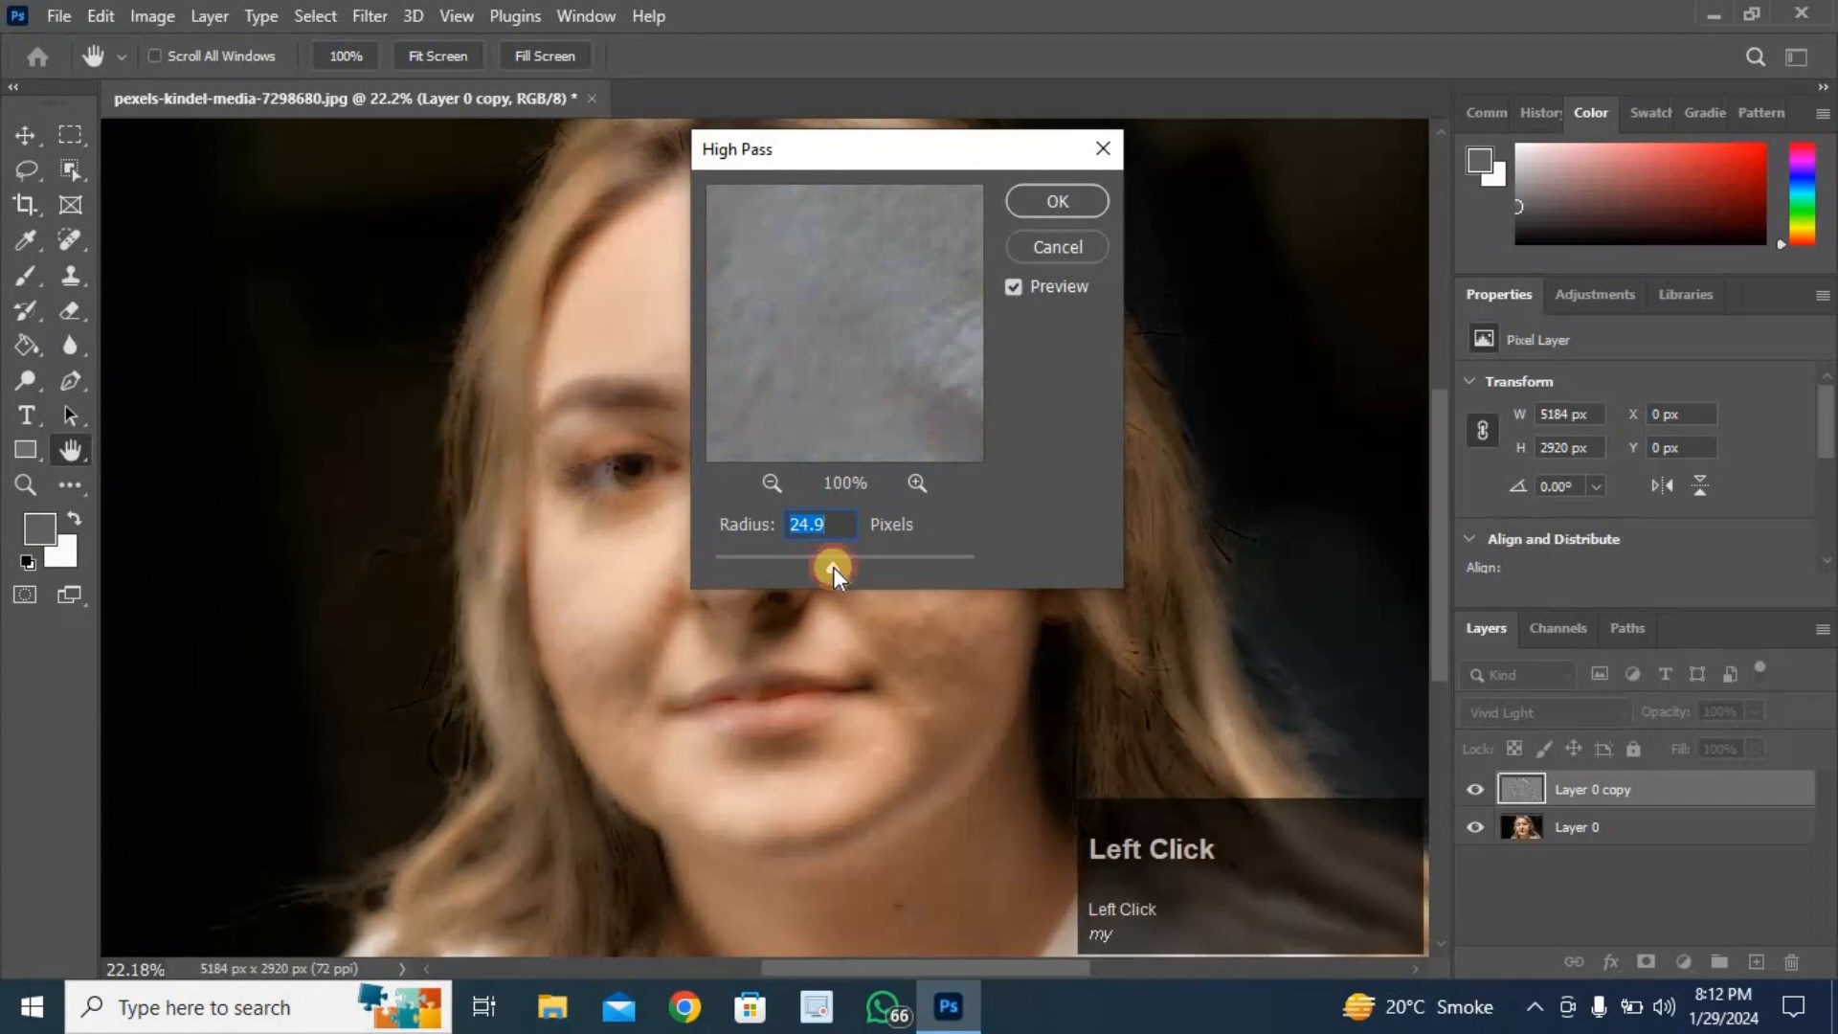
pyautogui.moveTo(833, 568); pyautogui.dragTo(833, 570)
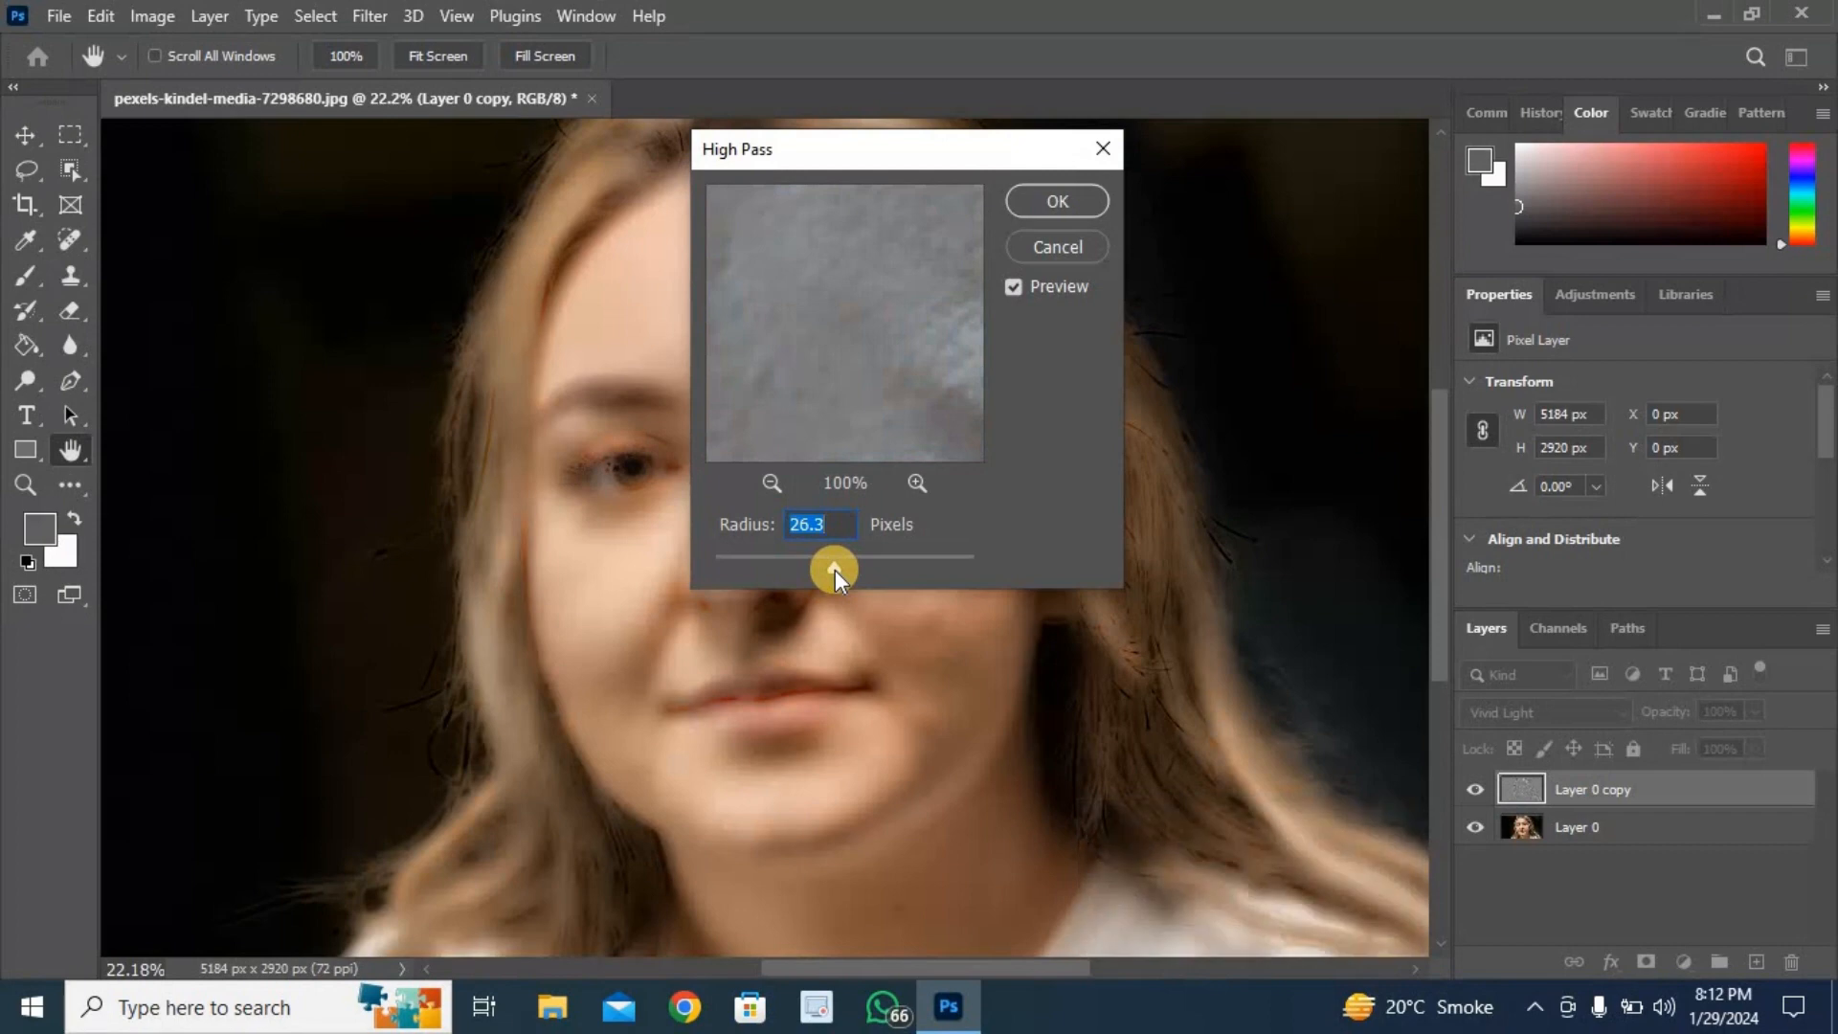
pyautogui.click(1034, 205)
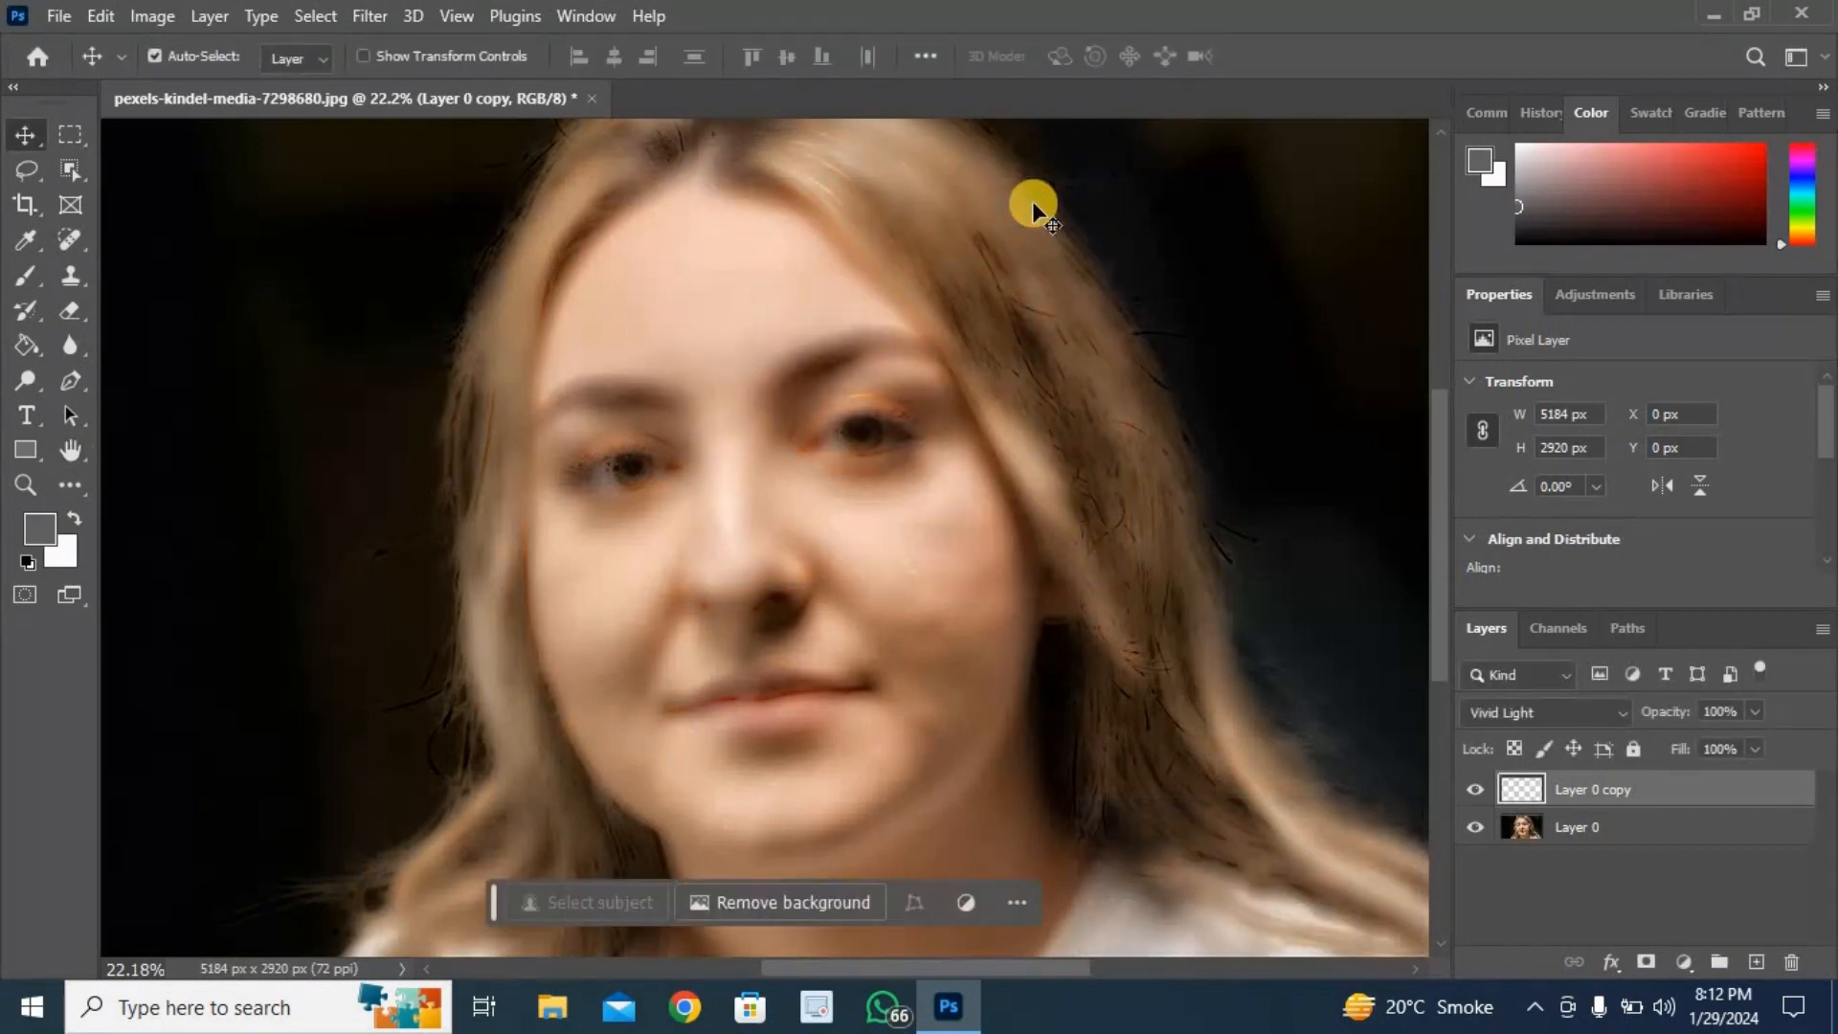
# - Apply a Gaussian Blur to the duplicate layer with a radius of 3.9 pixels
pyautogui.click(367, 15)
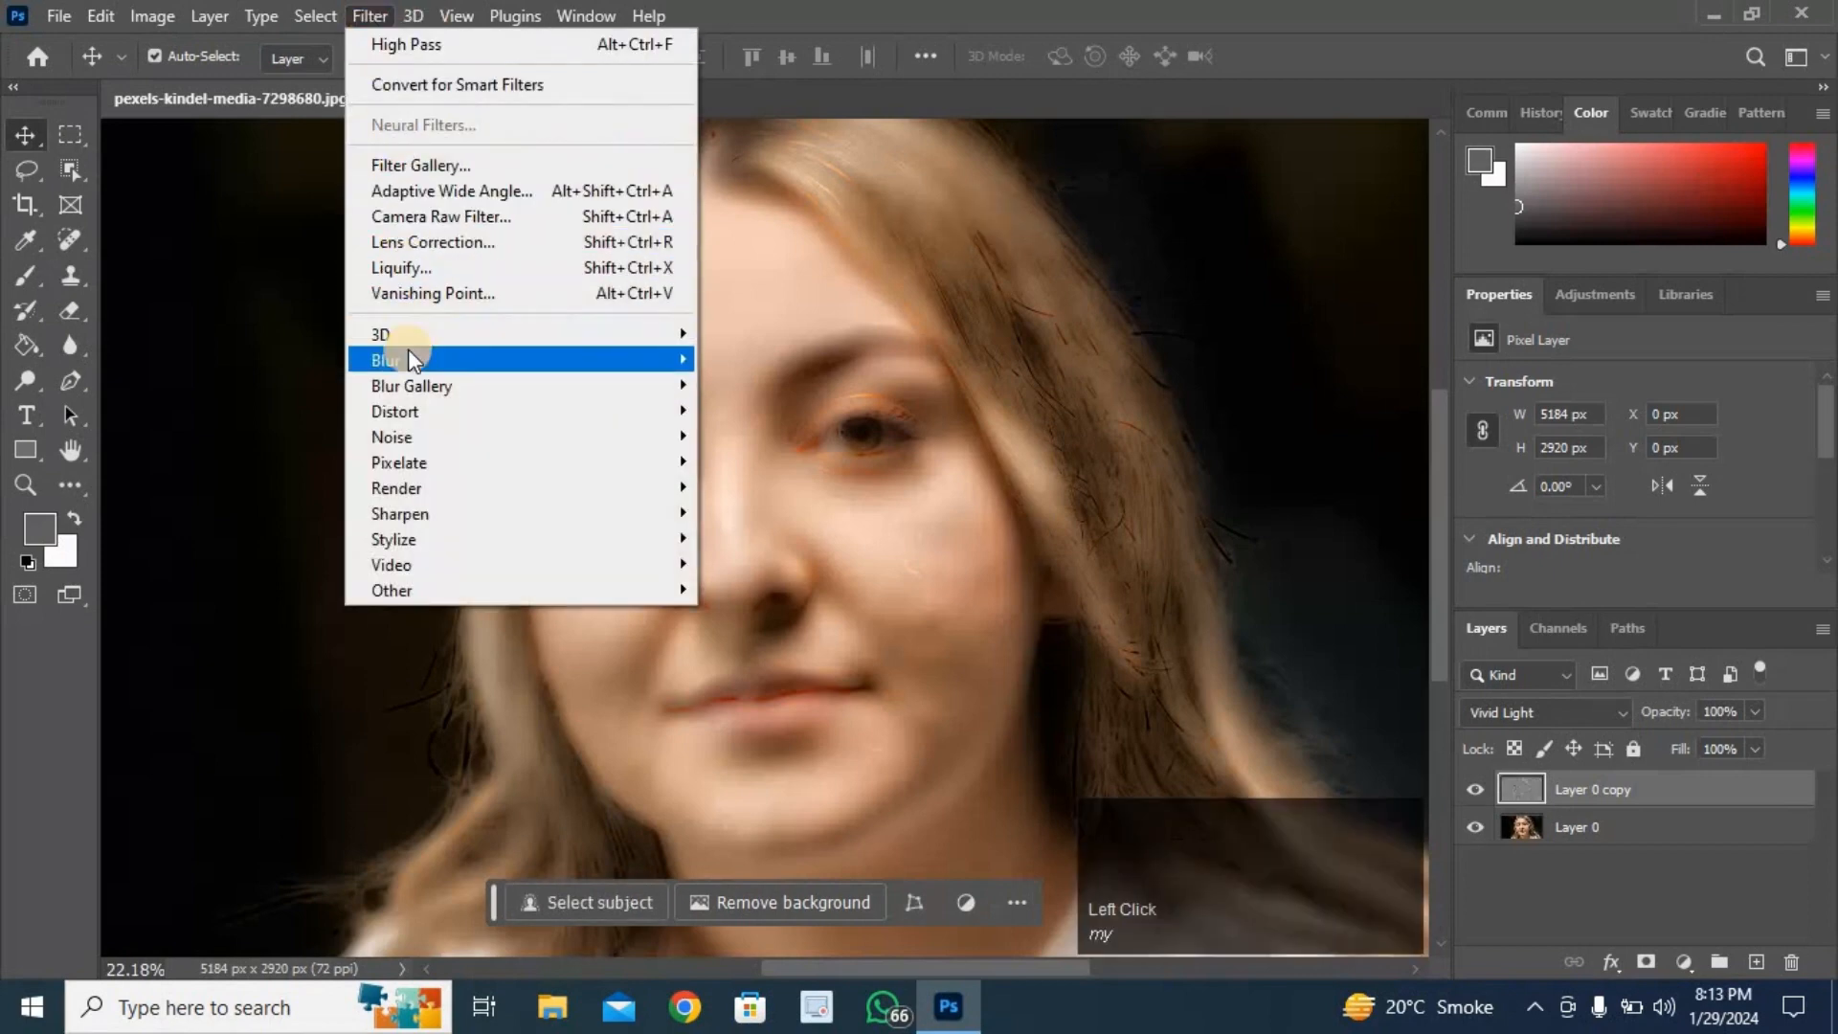
pyautogui.moveTo(408, 356)
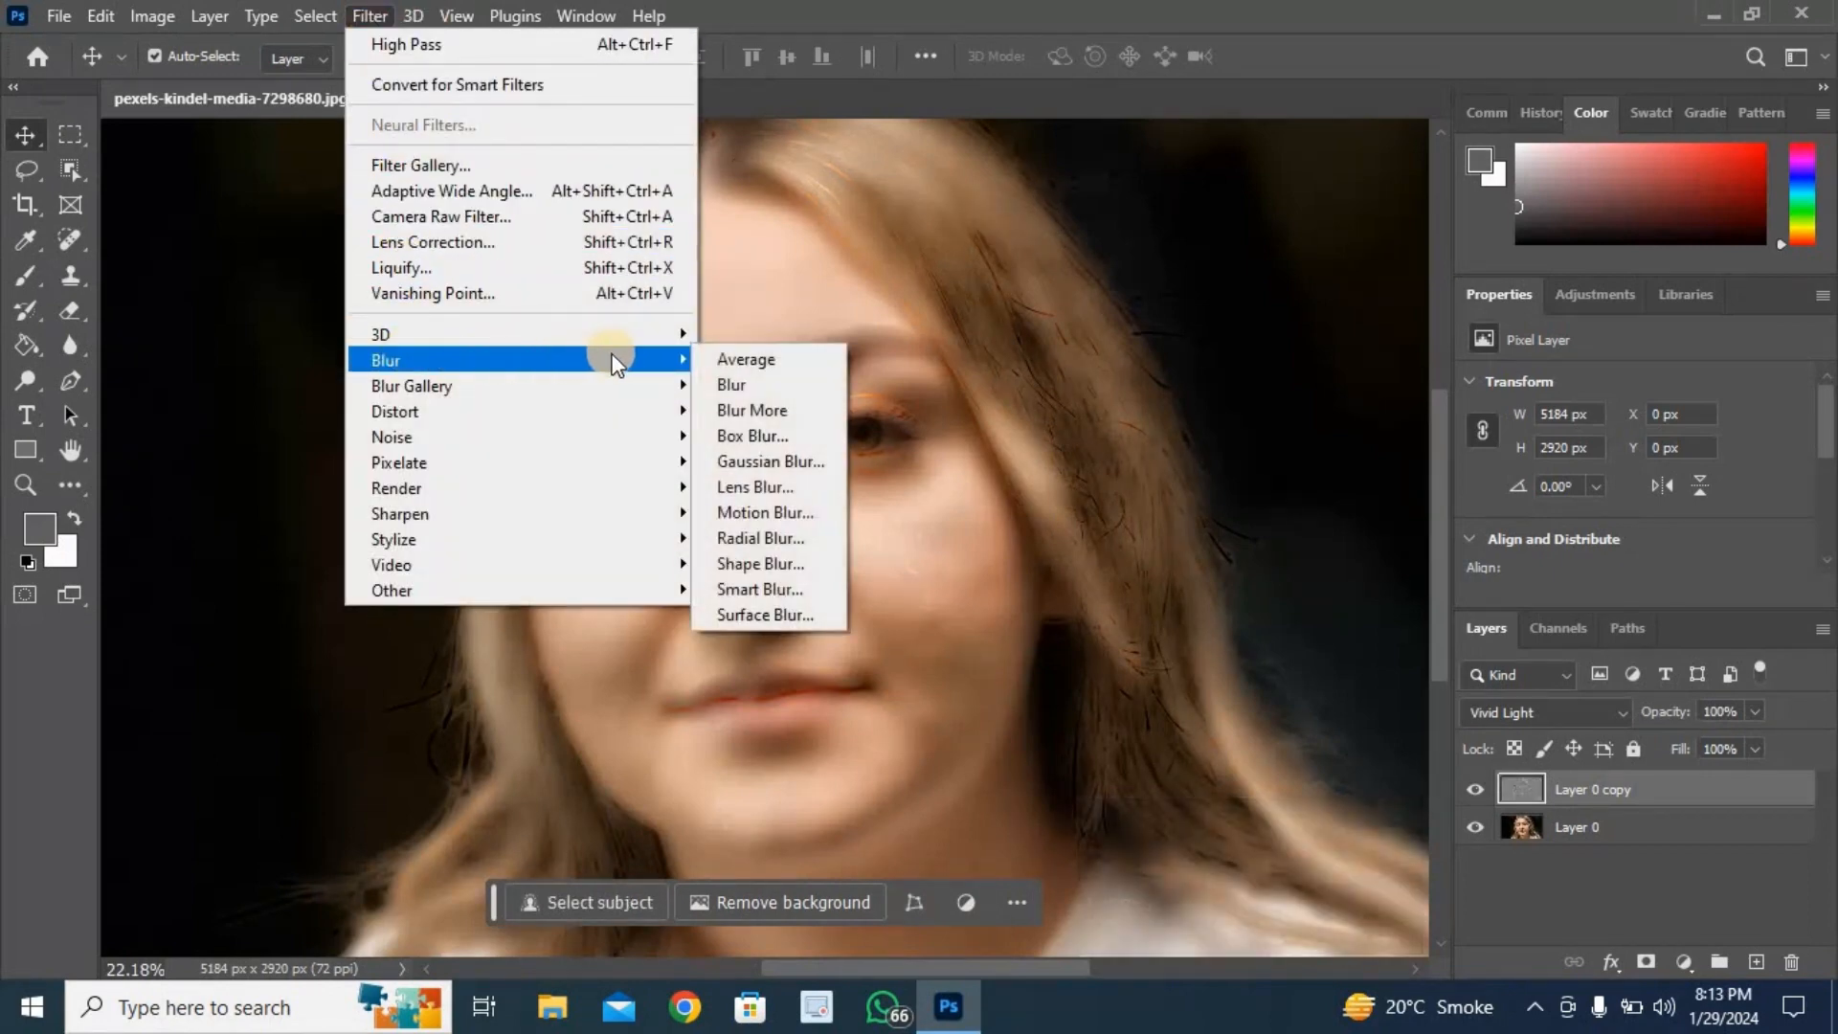
pyautogui.click(766, 461)
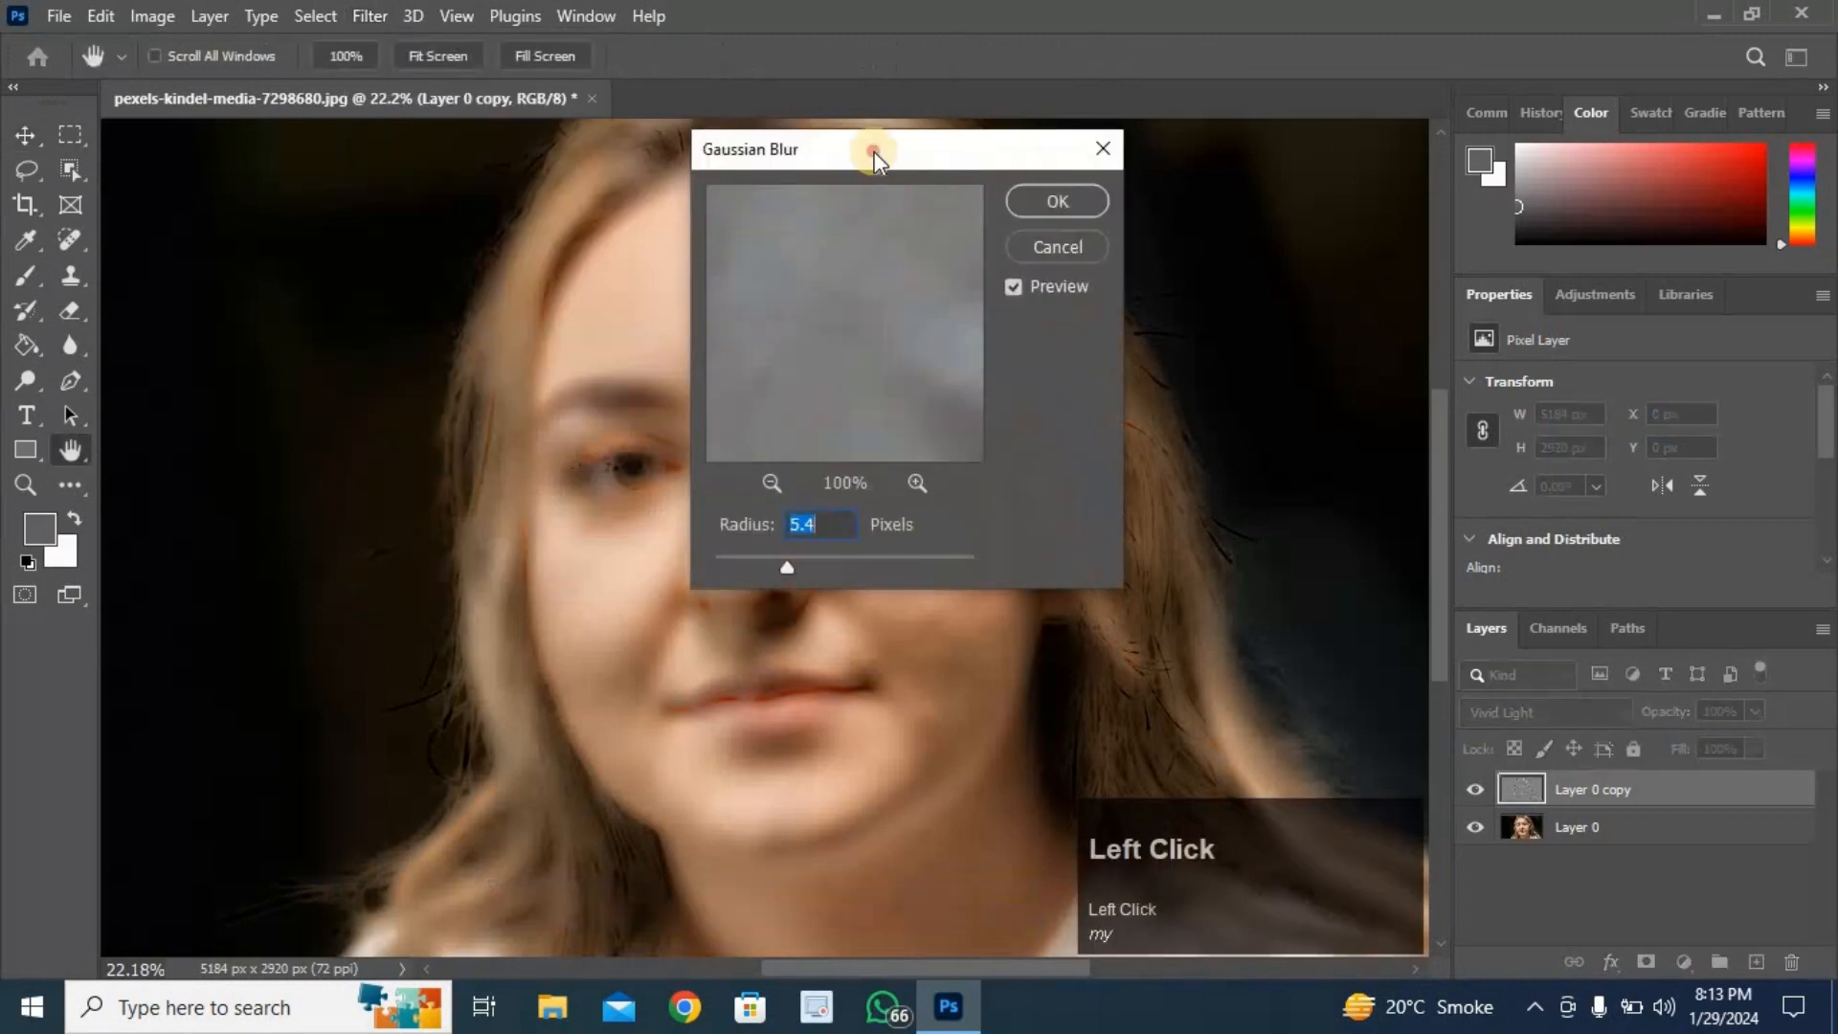
pyautogui.moveTo(874, 152); pyautogui.dragTo(1165, 180)
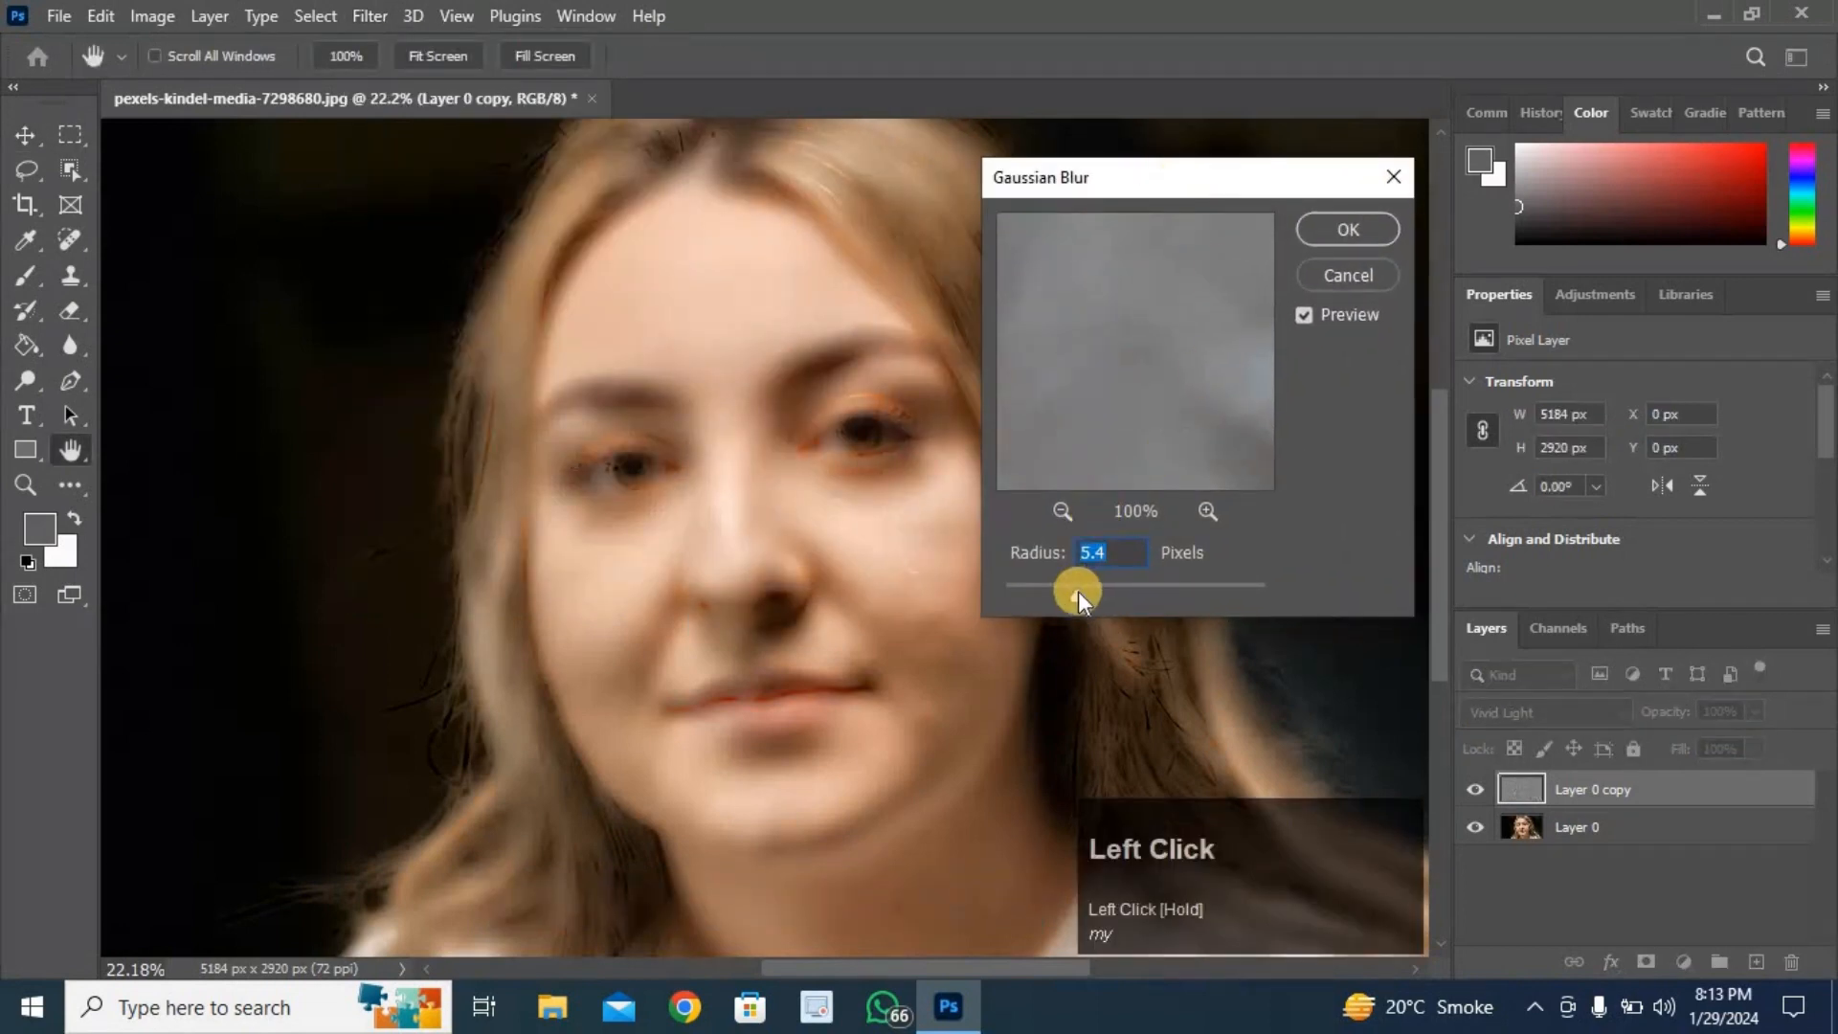
pyautogui.moveTo(1079, 590); pyautogui.dragTo(1077, 597)
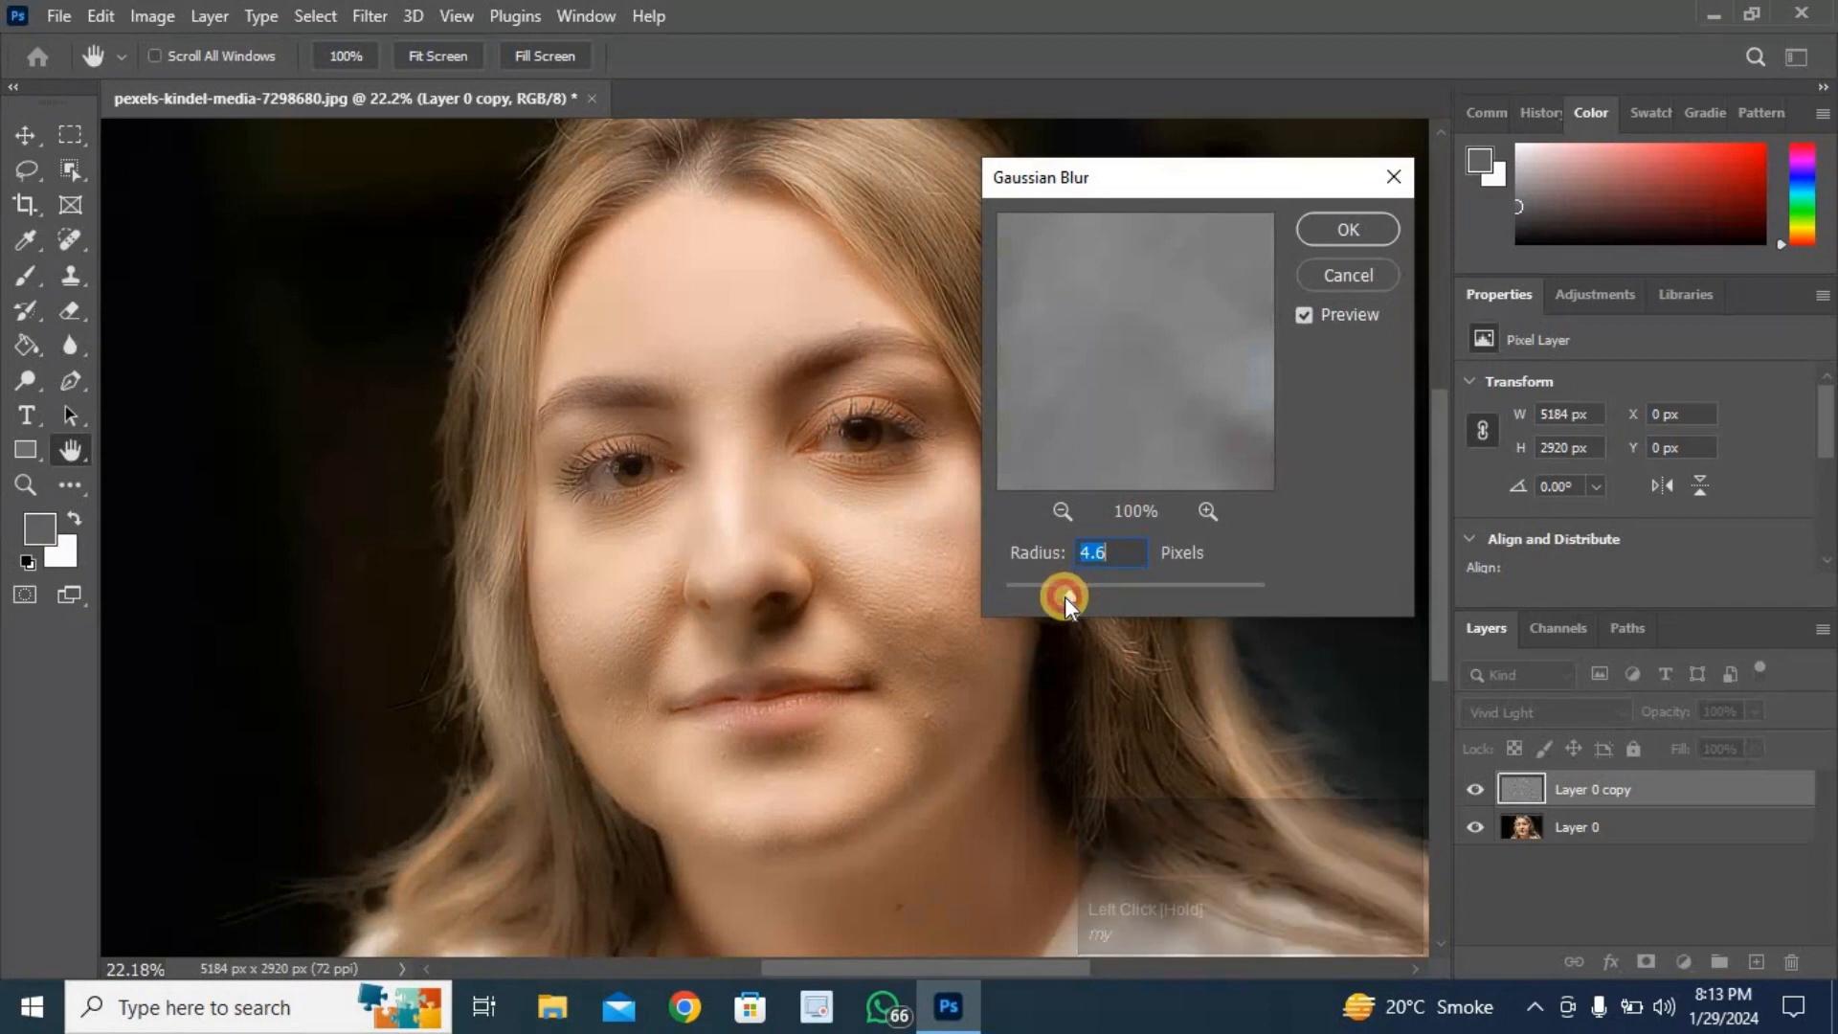
pyautogui.moveTo(1065, 595); pyautogui.dragTo(1059, 596)
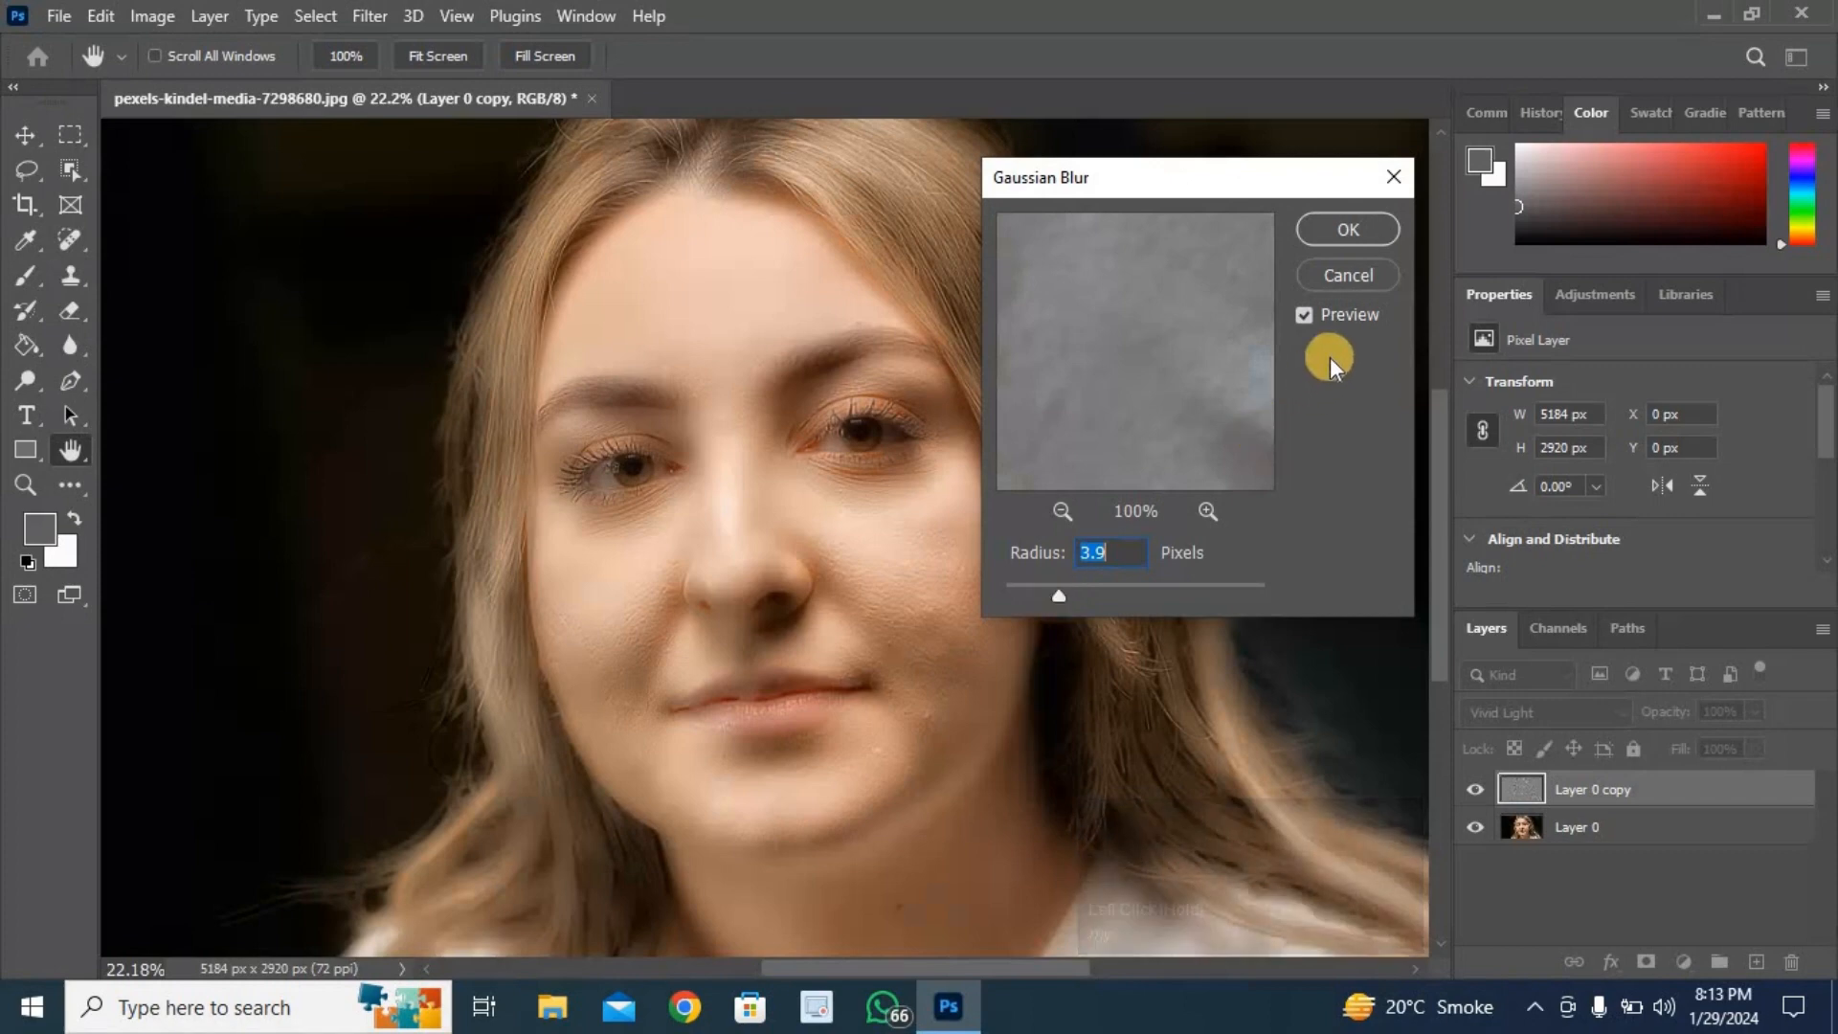
pyautogui.click(1359, 225)
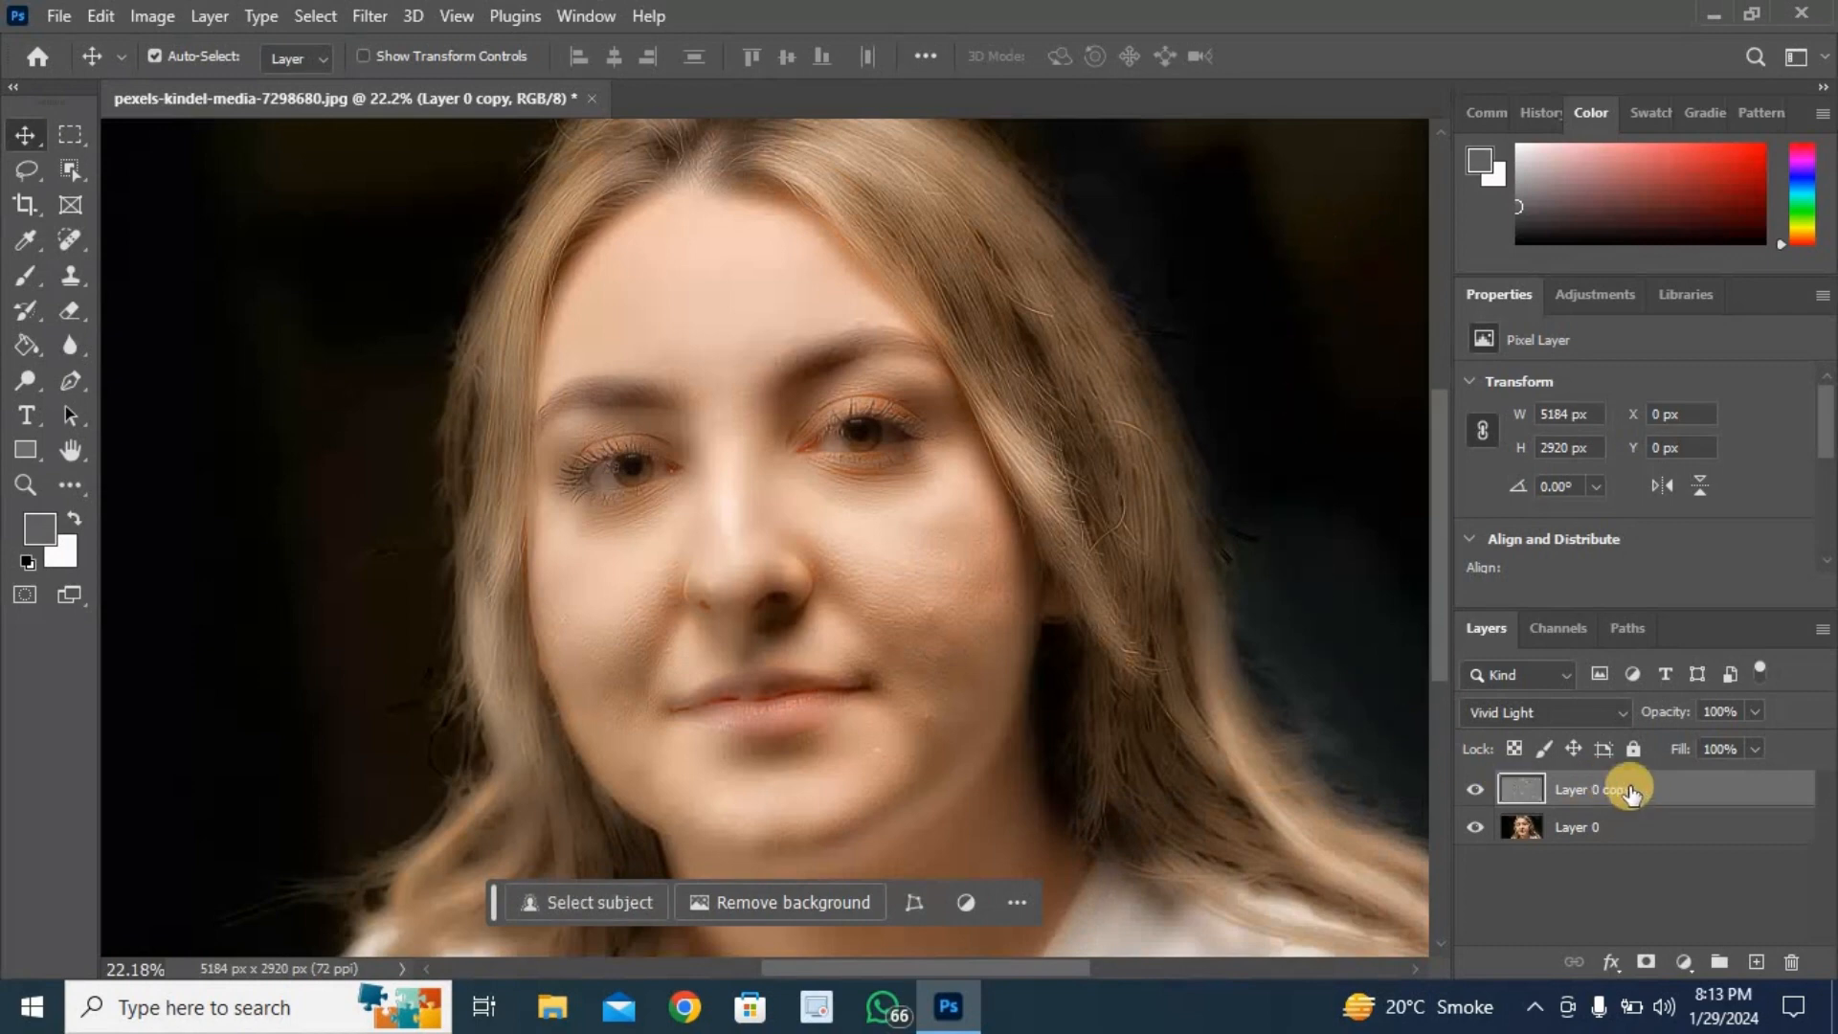
# - Add a black hide-all layer mask to the duplicate layer and make white the foreground color
pyautogui.keyDown('alt'); pyautogui.click(1643, 965); pyautogui.keyUp('alt')
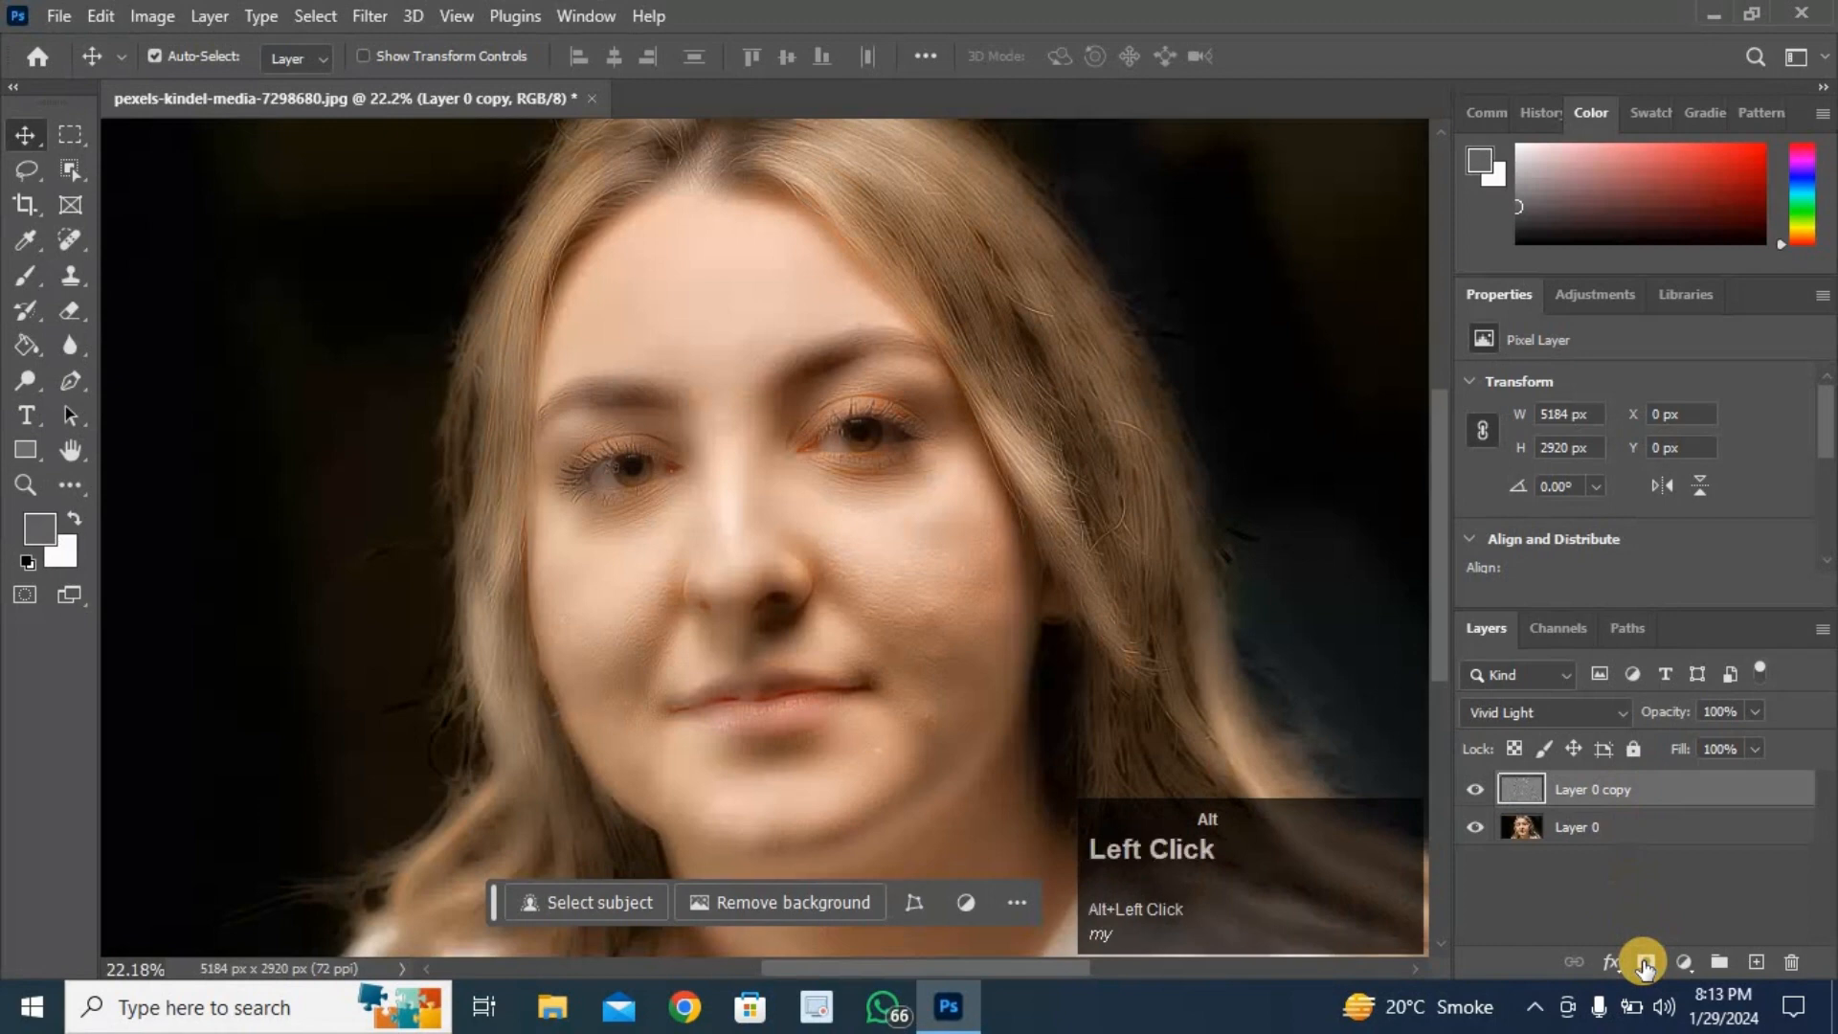
pyautogui.click(69, 522)
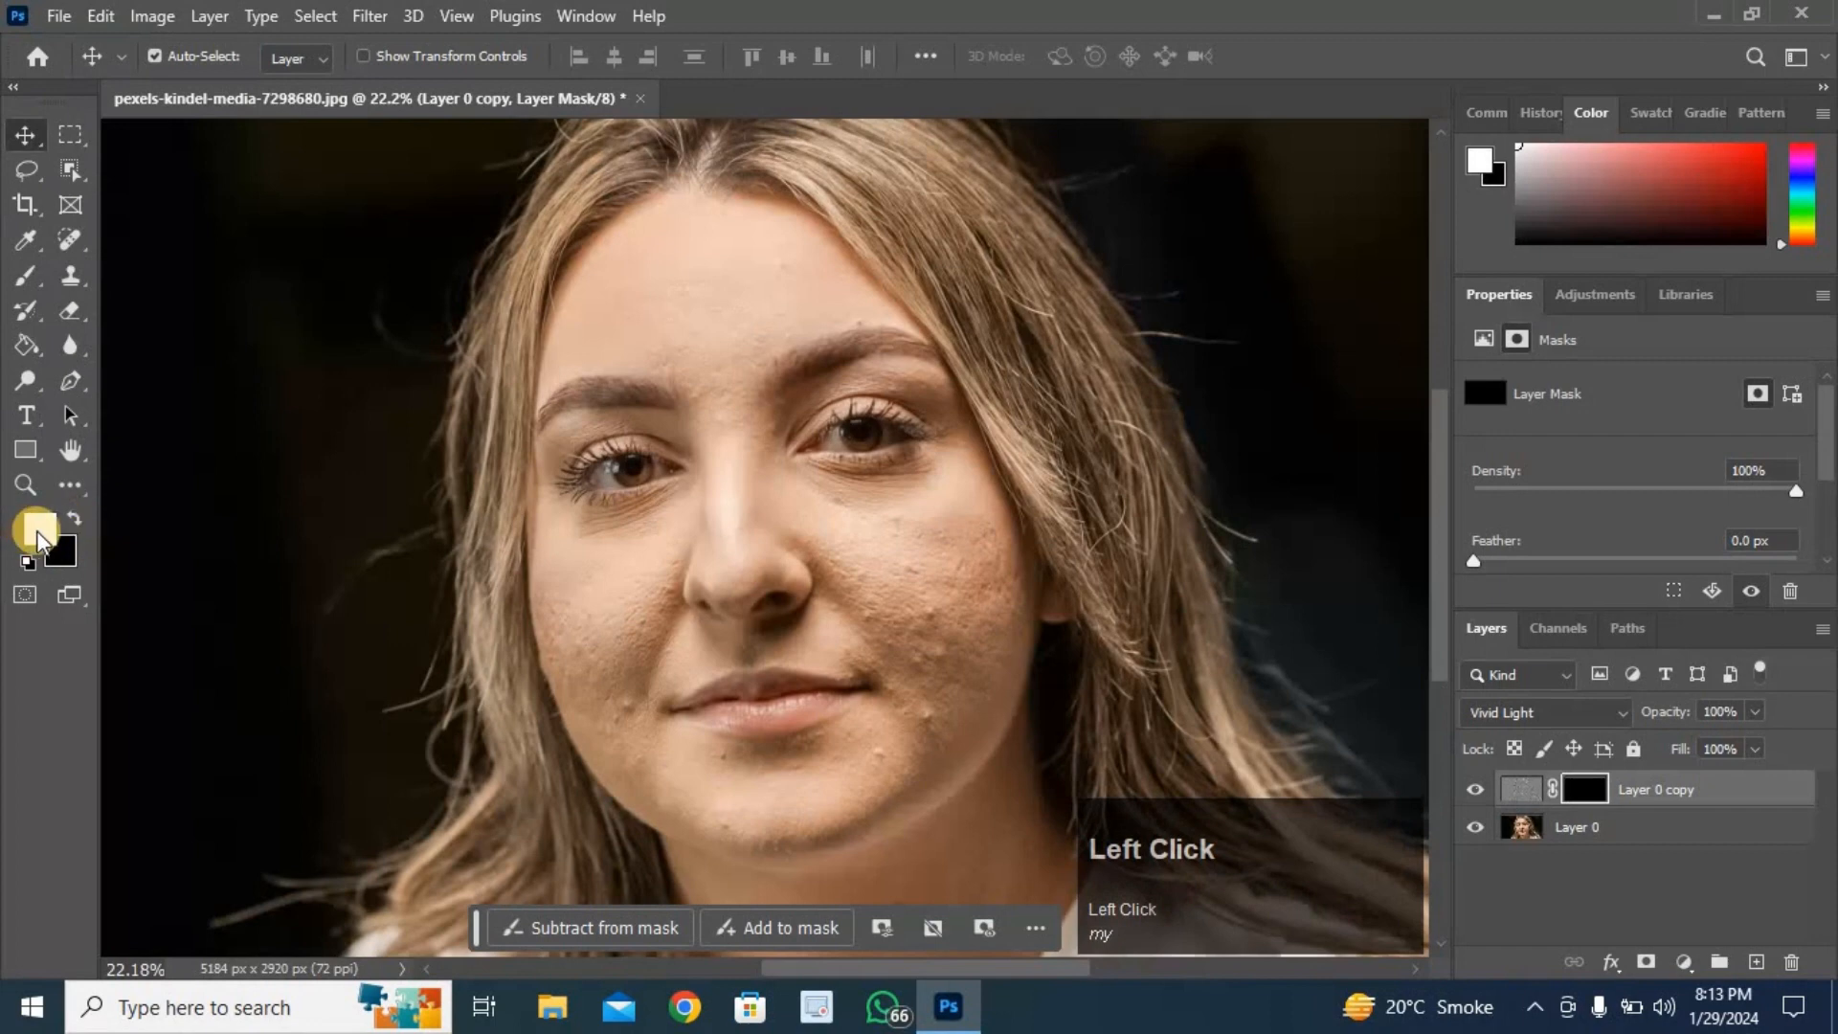
pyautogui.click(39, 535)
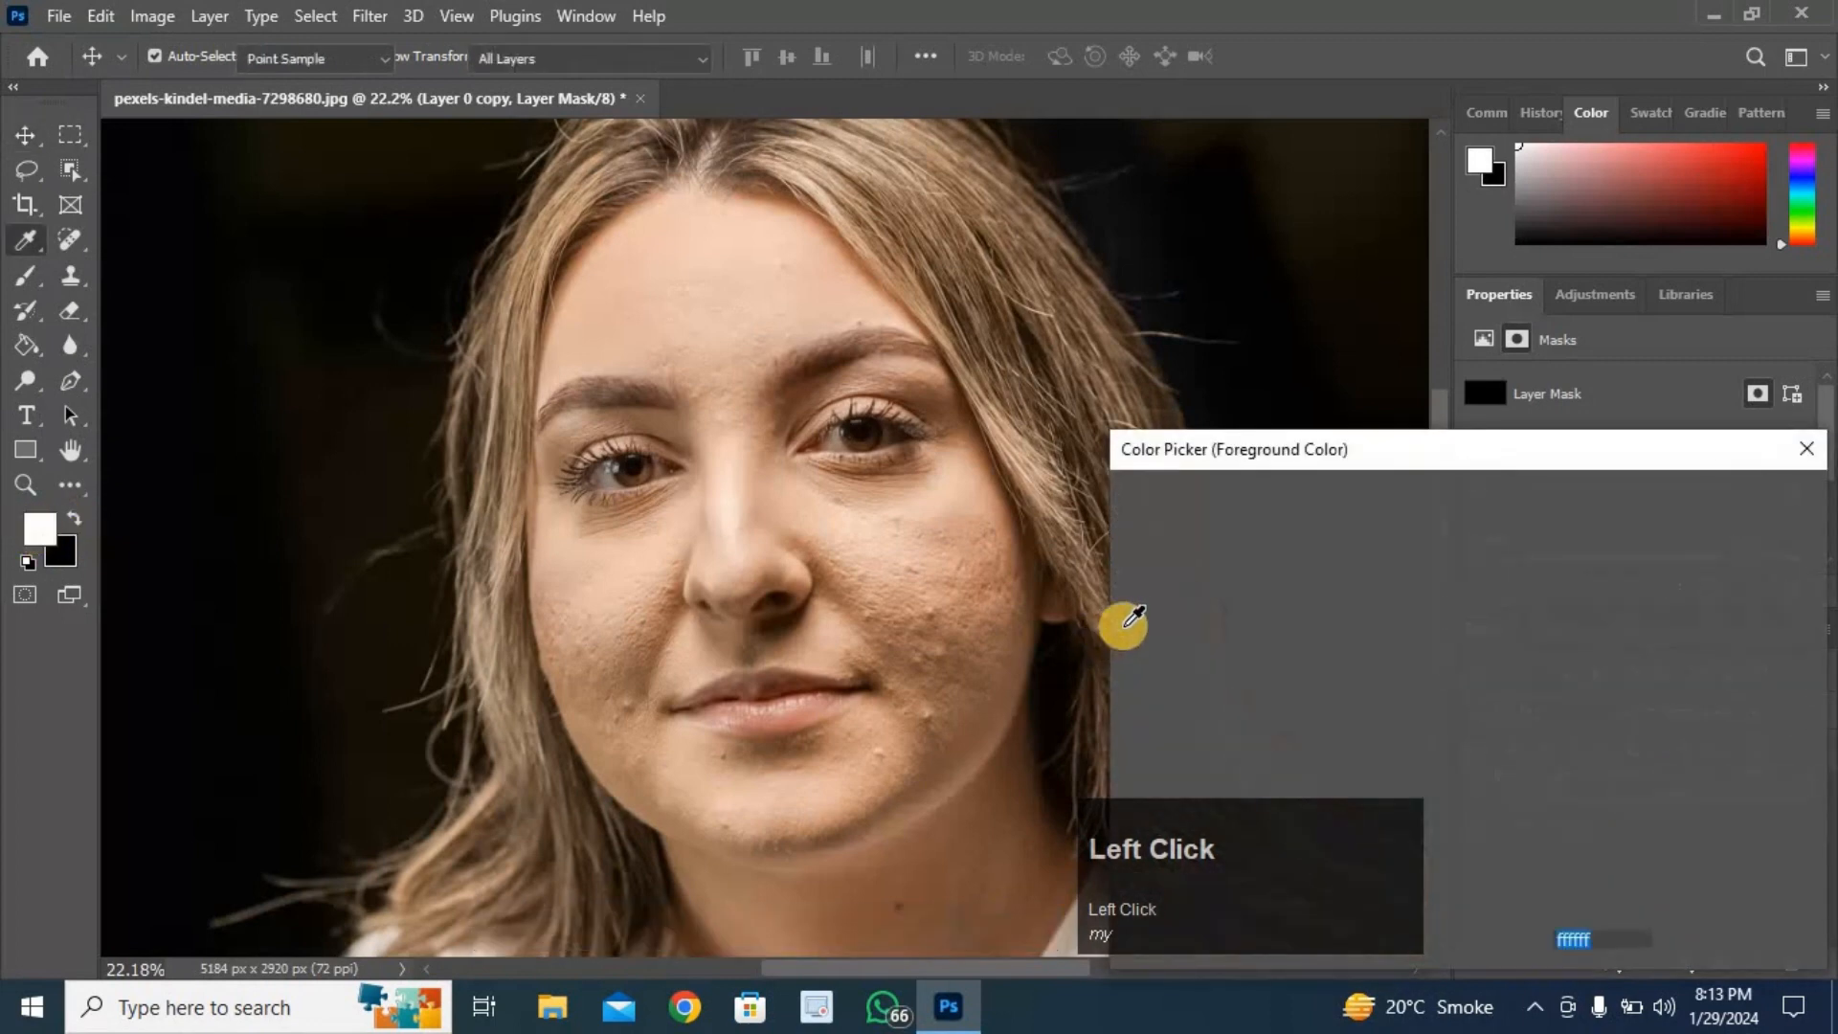
pyautogui.moveTo(1137, 525); pyautogui.dragTo(1096, 493)
pyautogui.click(1748, 504)
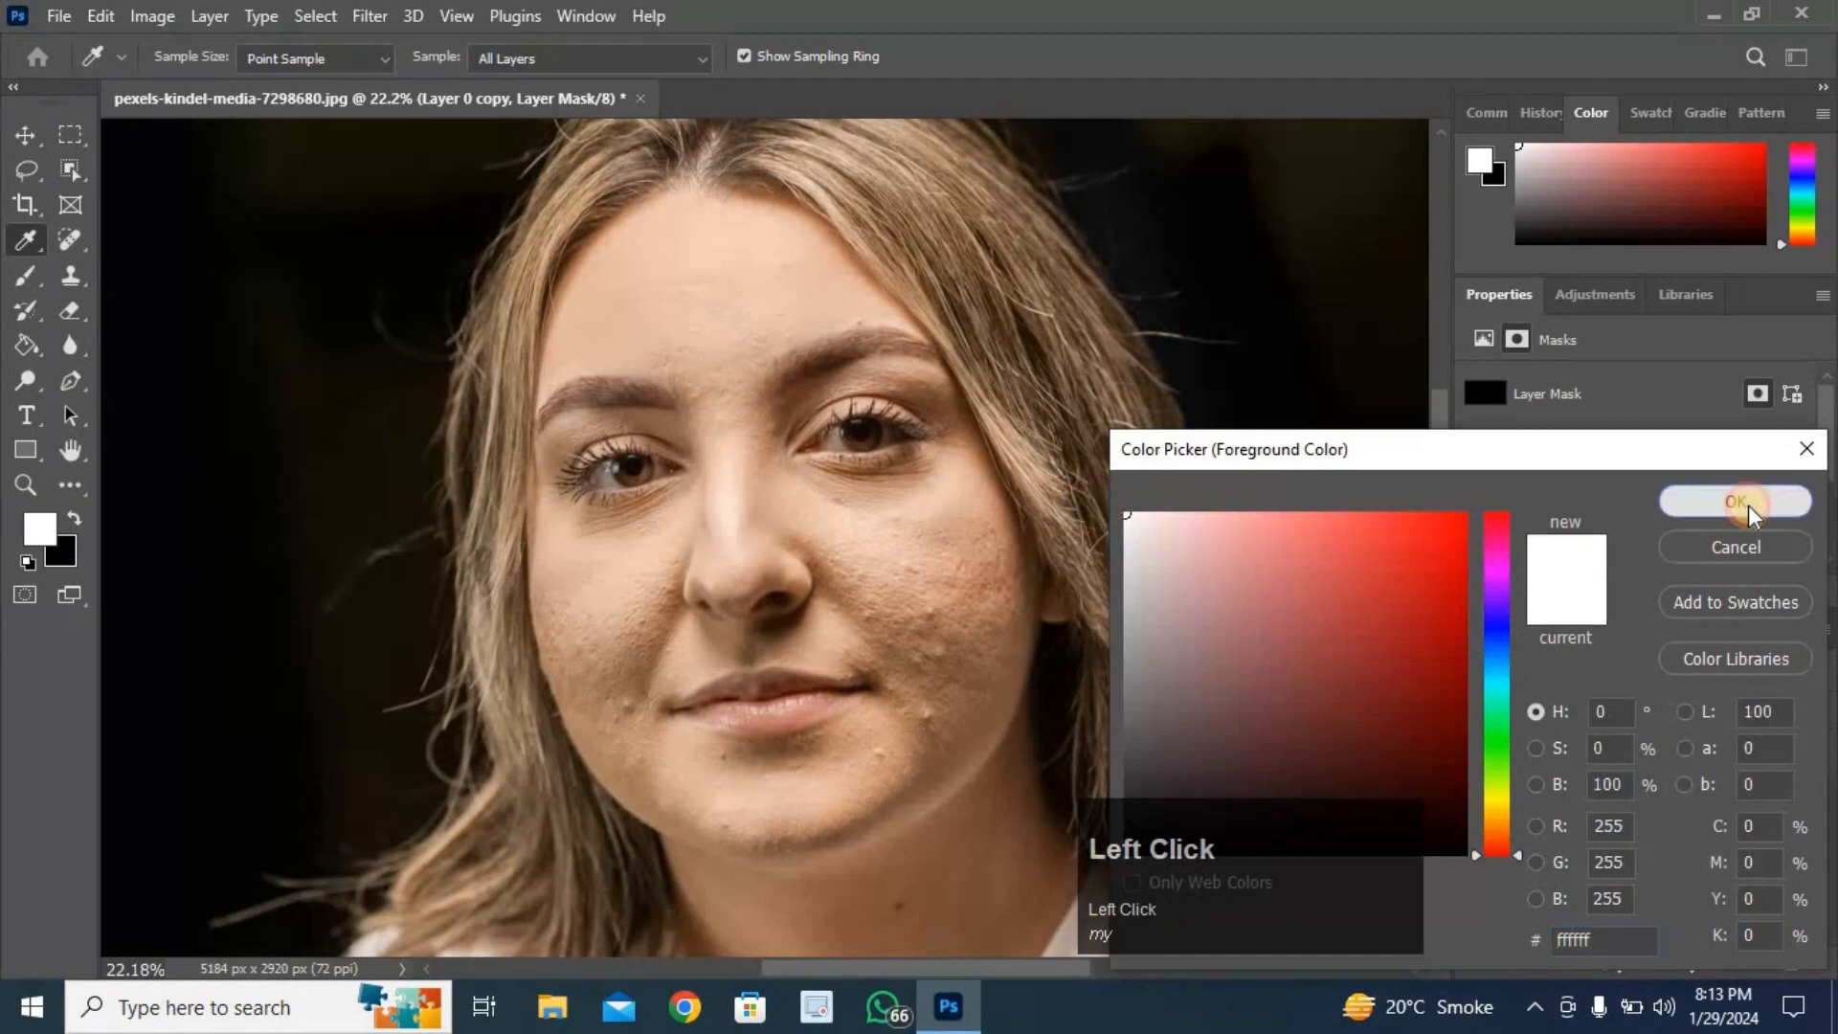
# - Choose the Brush tool with the Soft Round general brush at about 196 px size
pyautogui.click(26, 277)
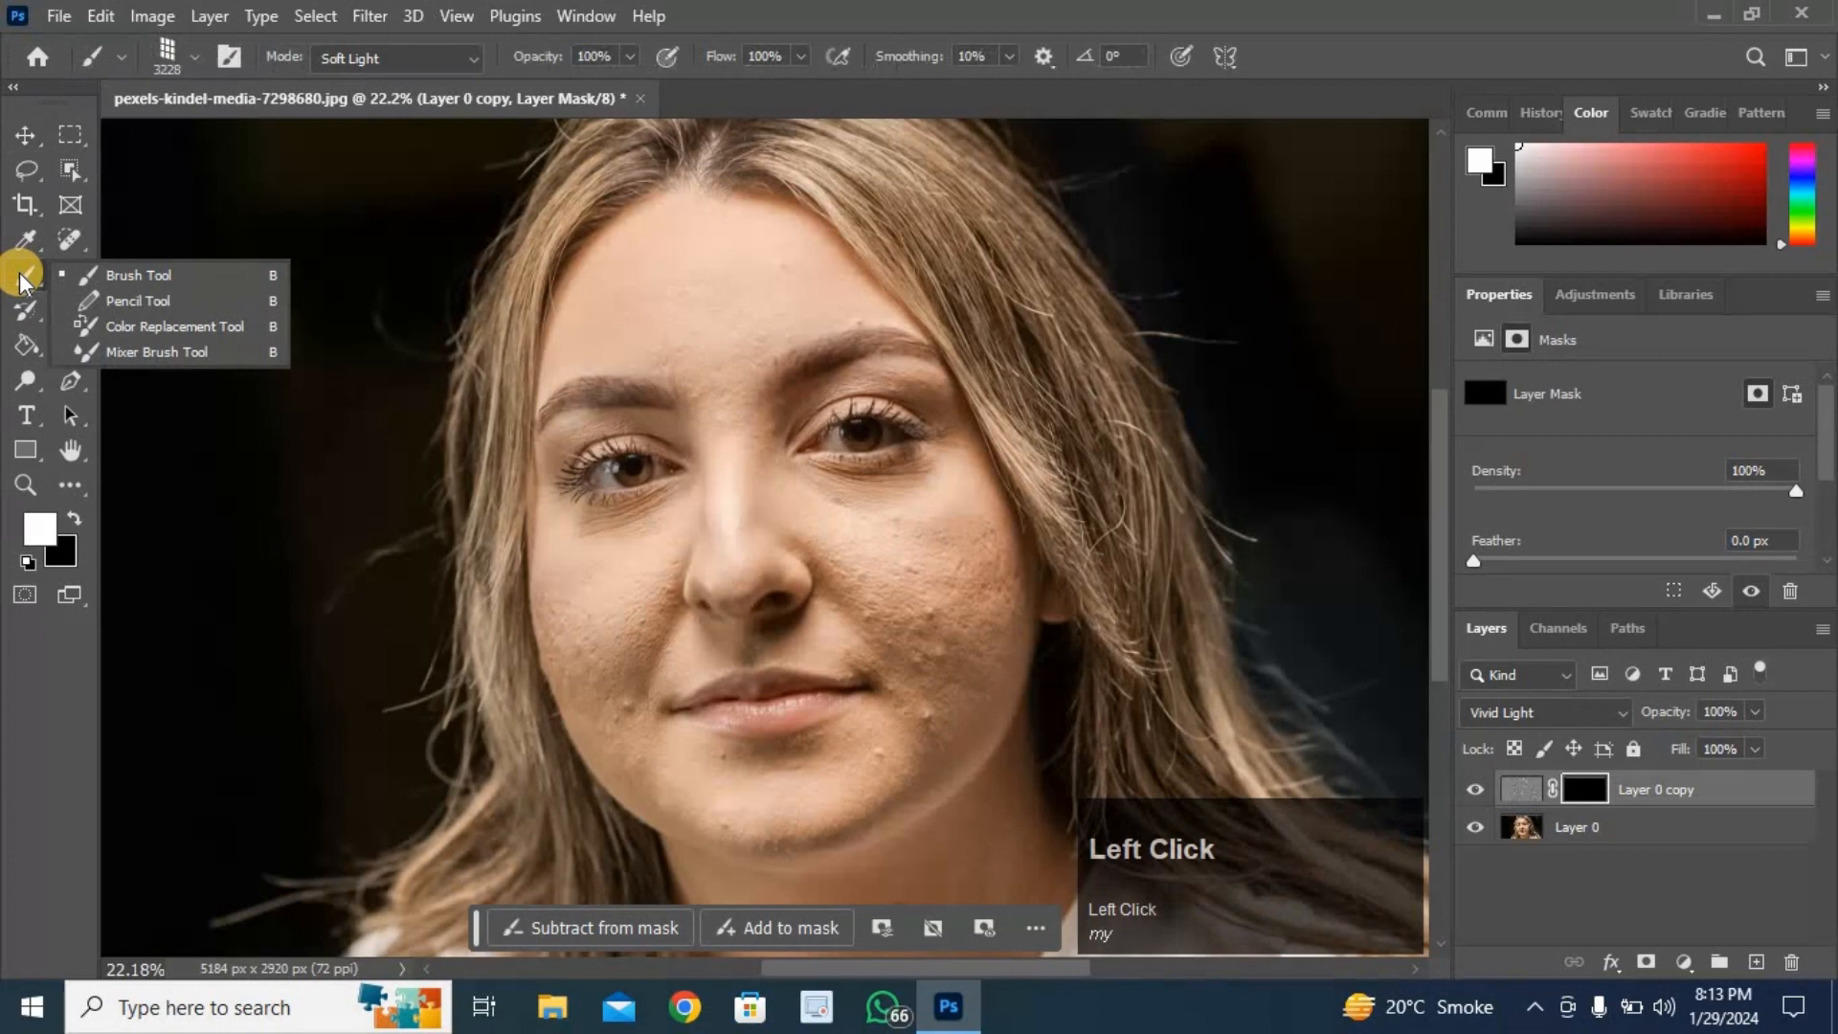
pyautogui.click(156, 275)
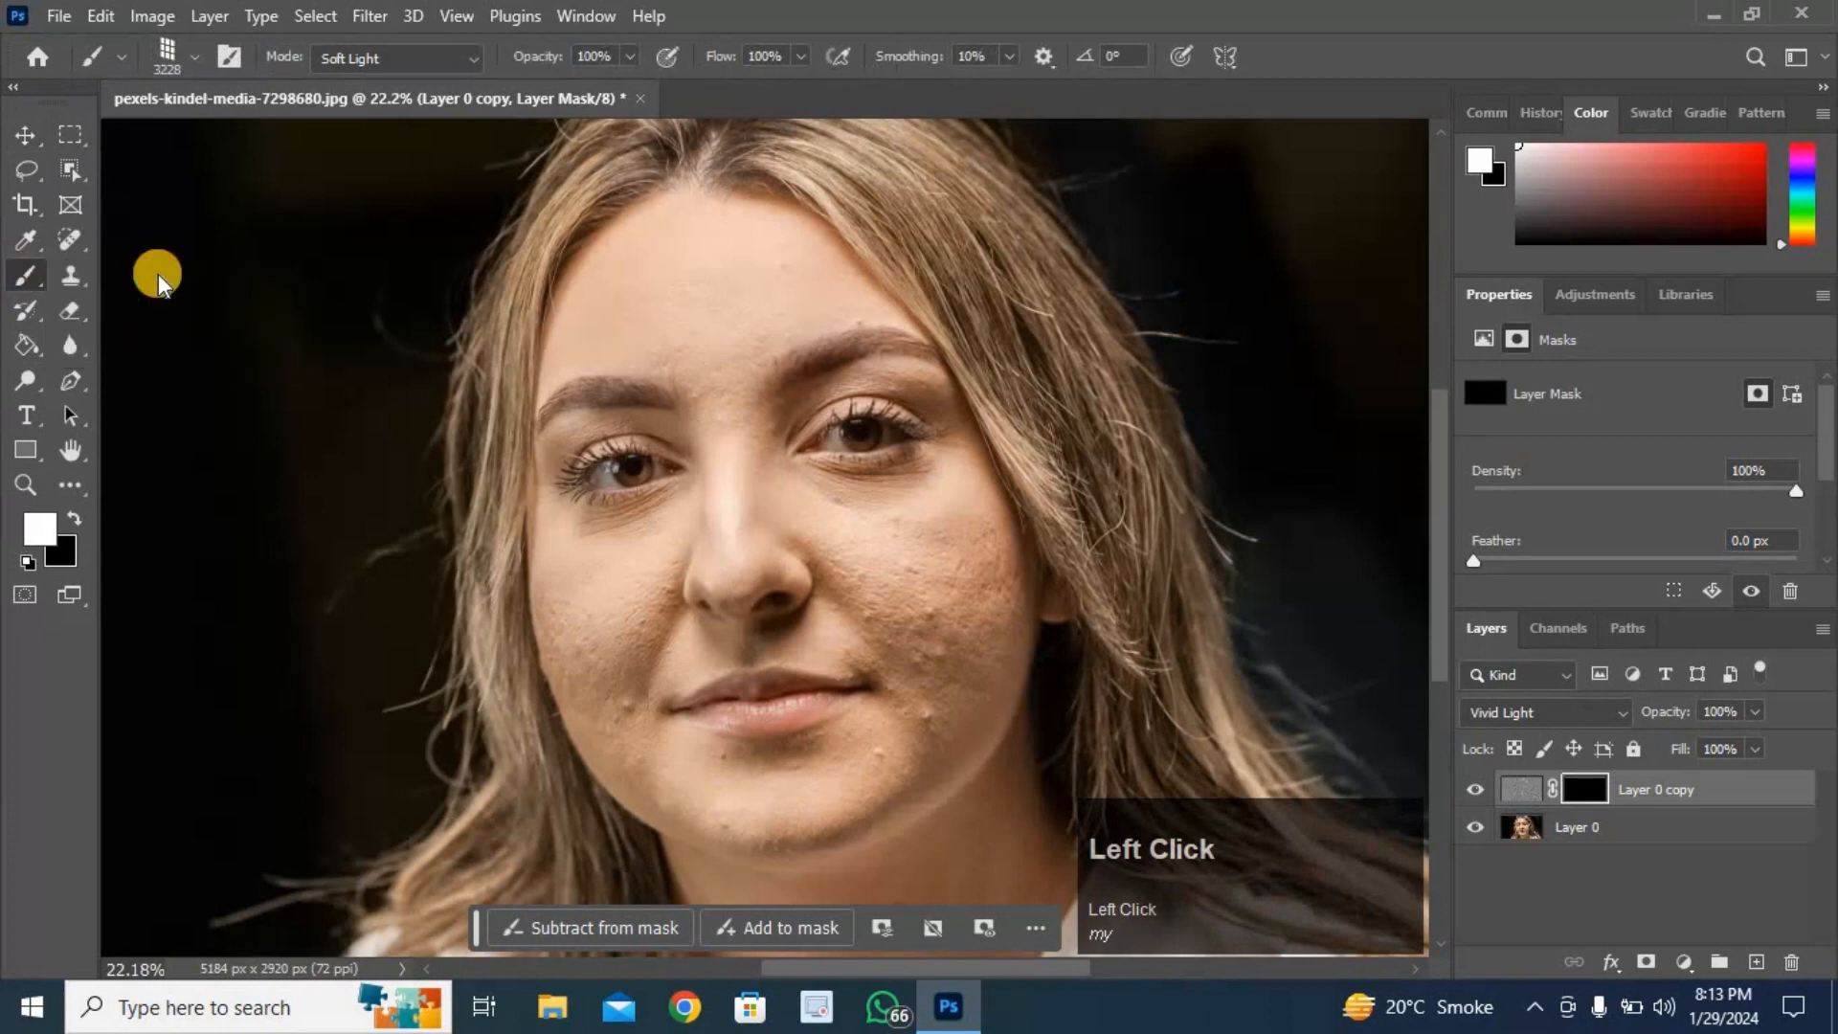
pyautogui.click(192, 56)
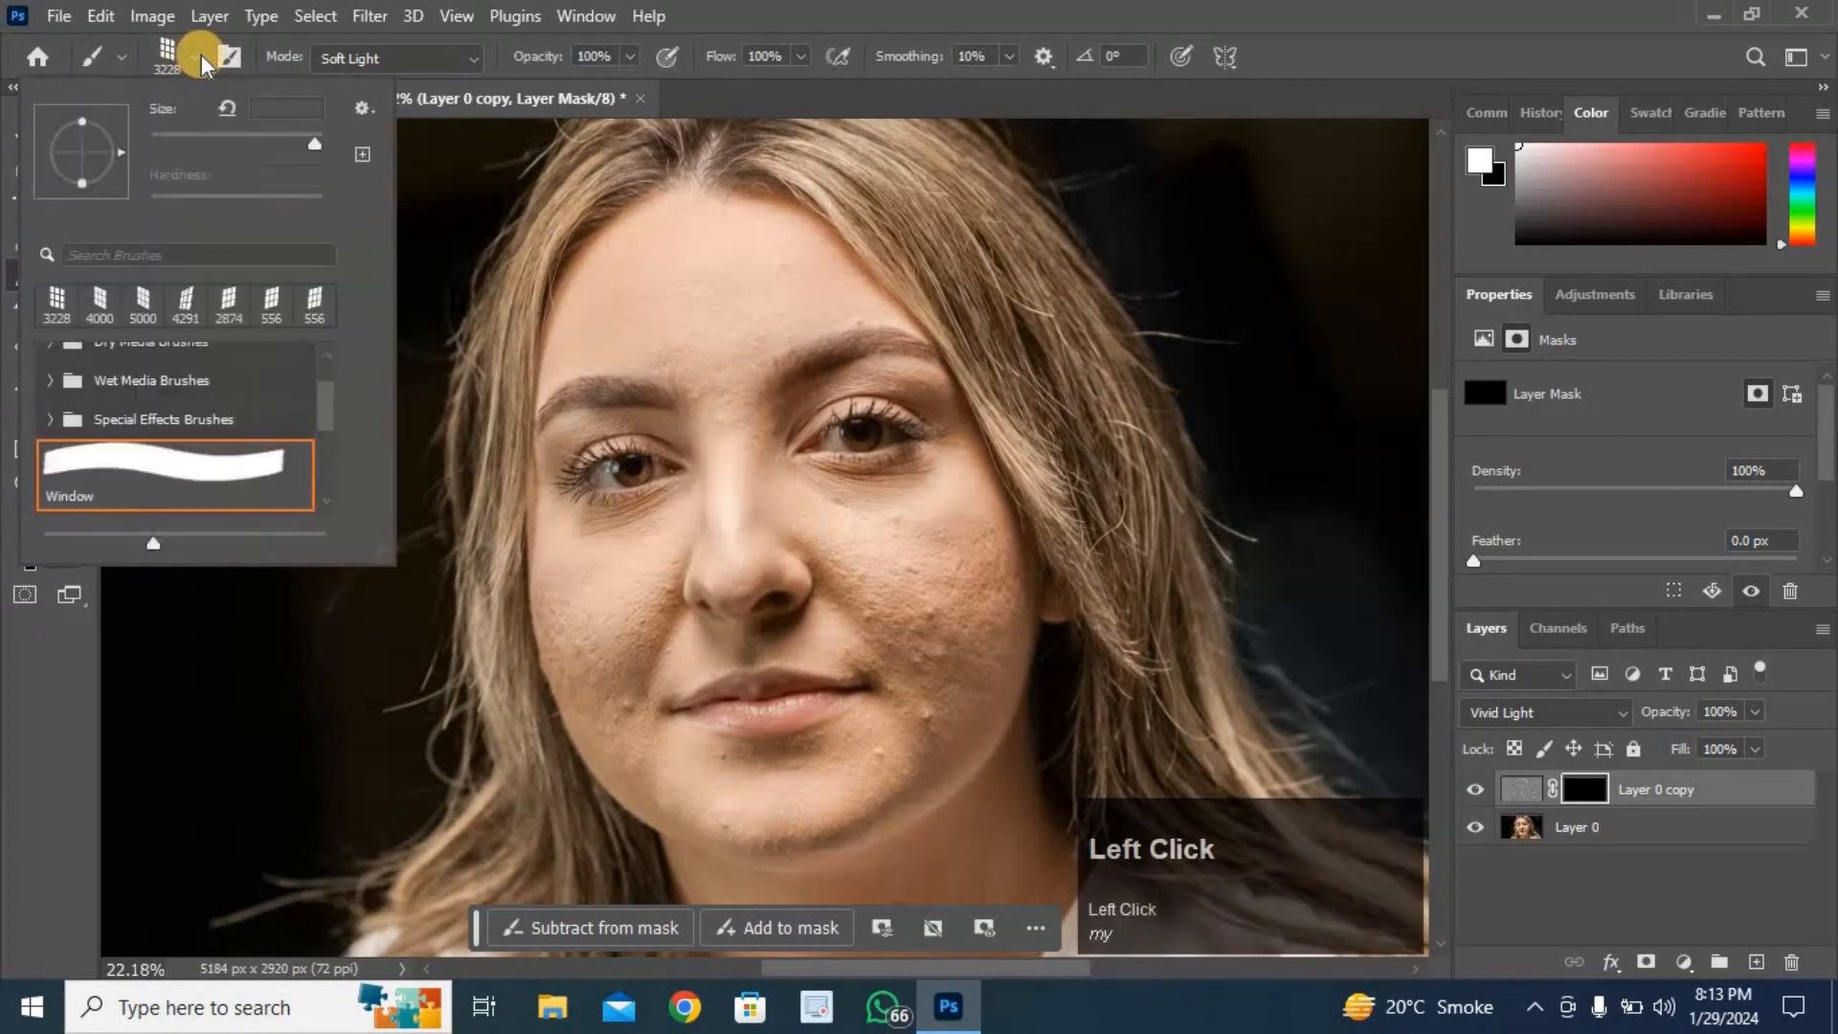
pyautogui.scroll(2, 91, 372)
pyautogui.click(85, 360)
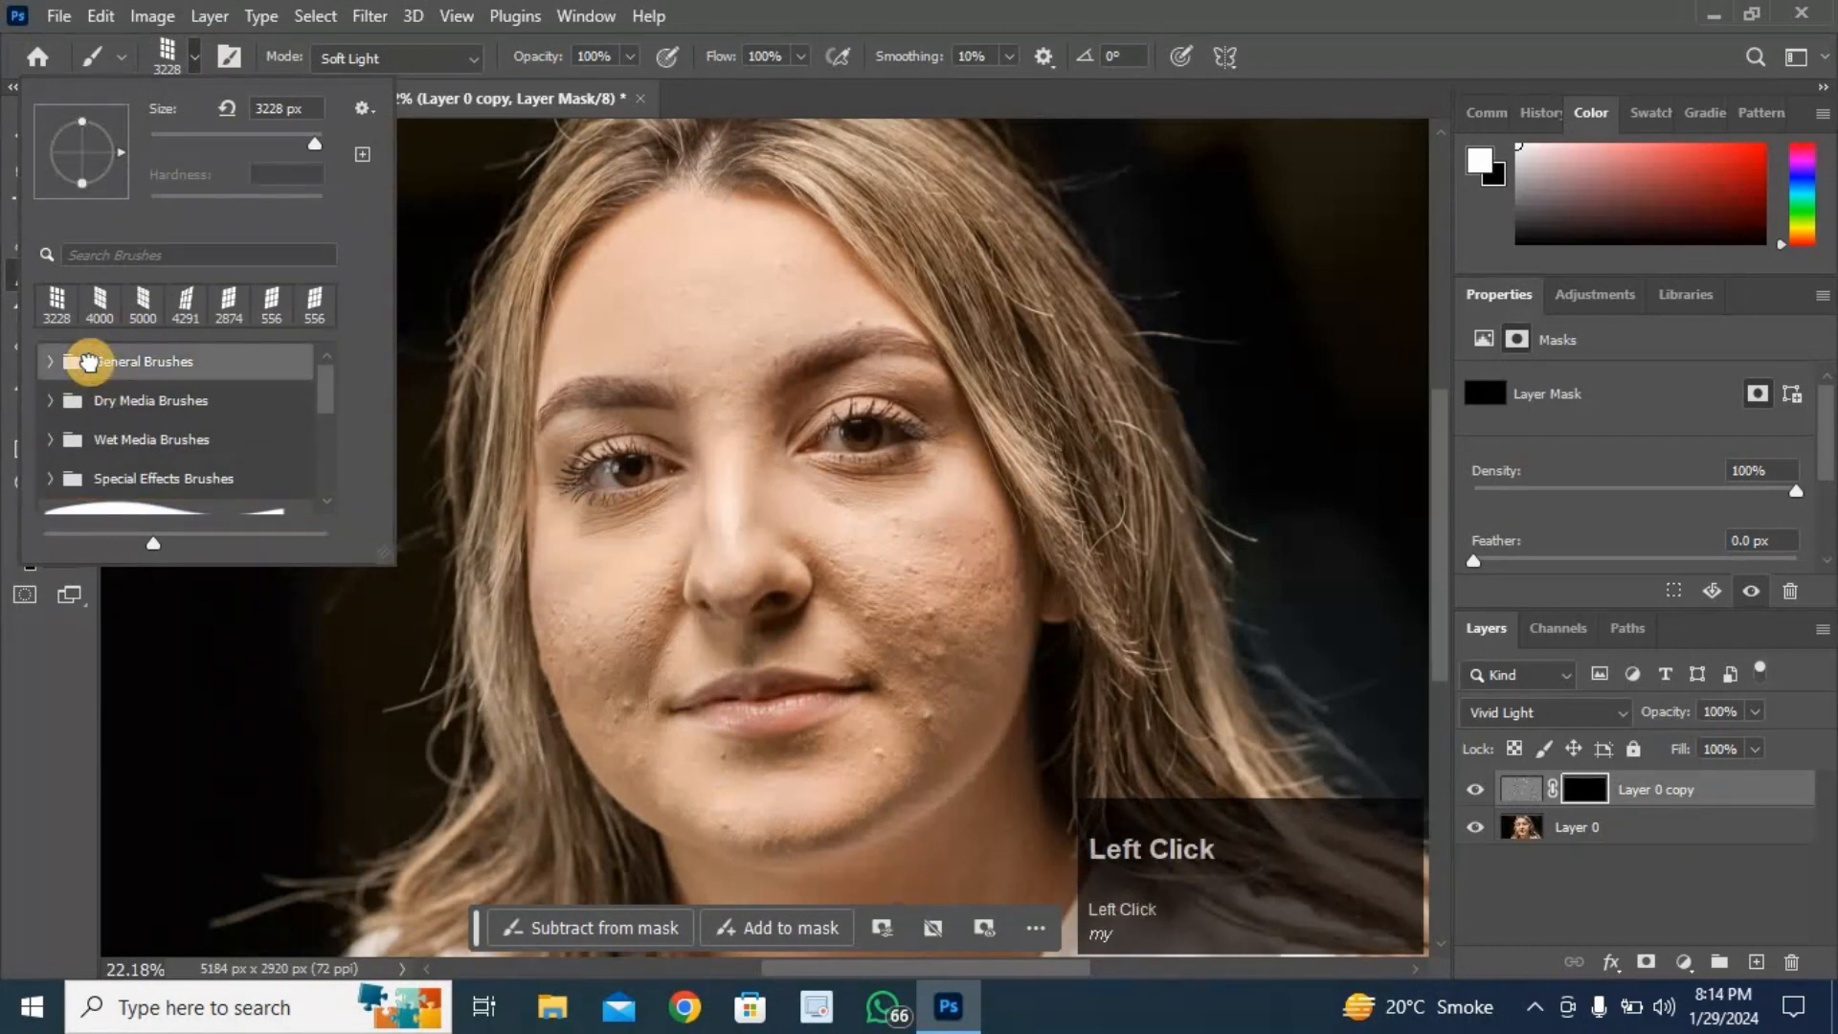
pyautogui.click(46, 360)
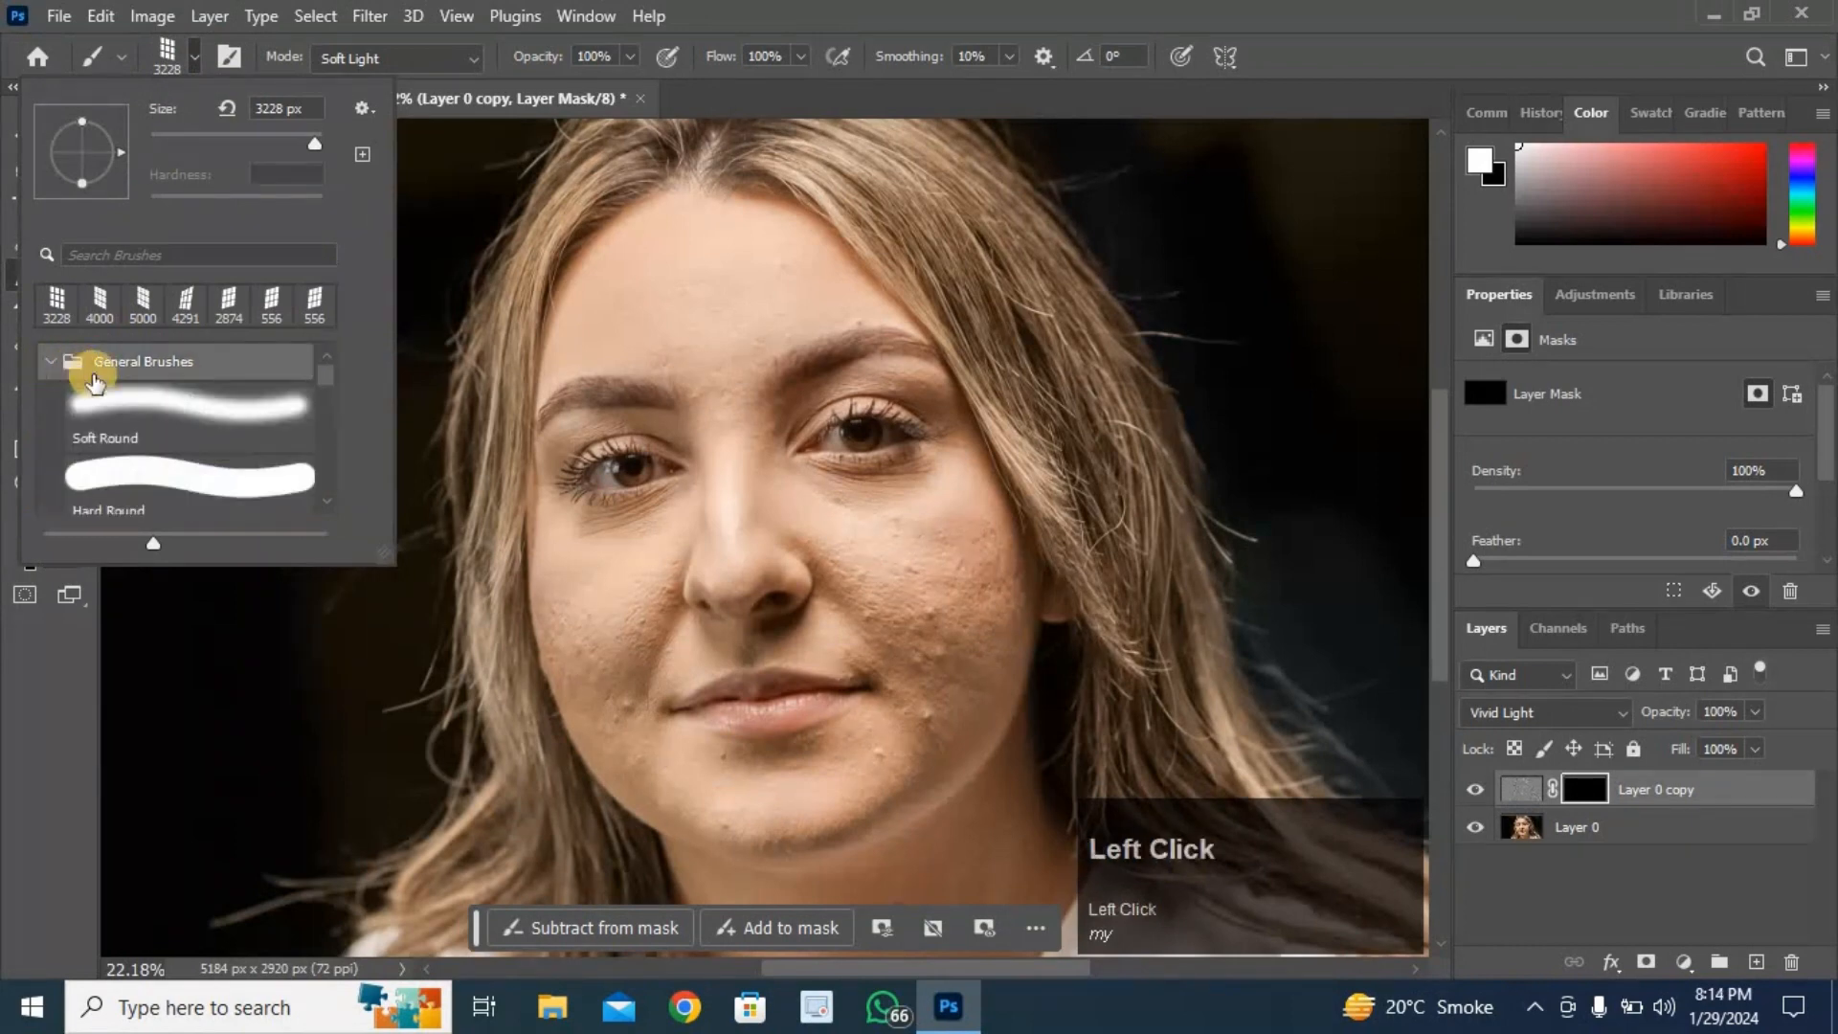
pyautogui.click(145, 413)
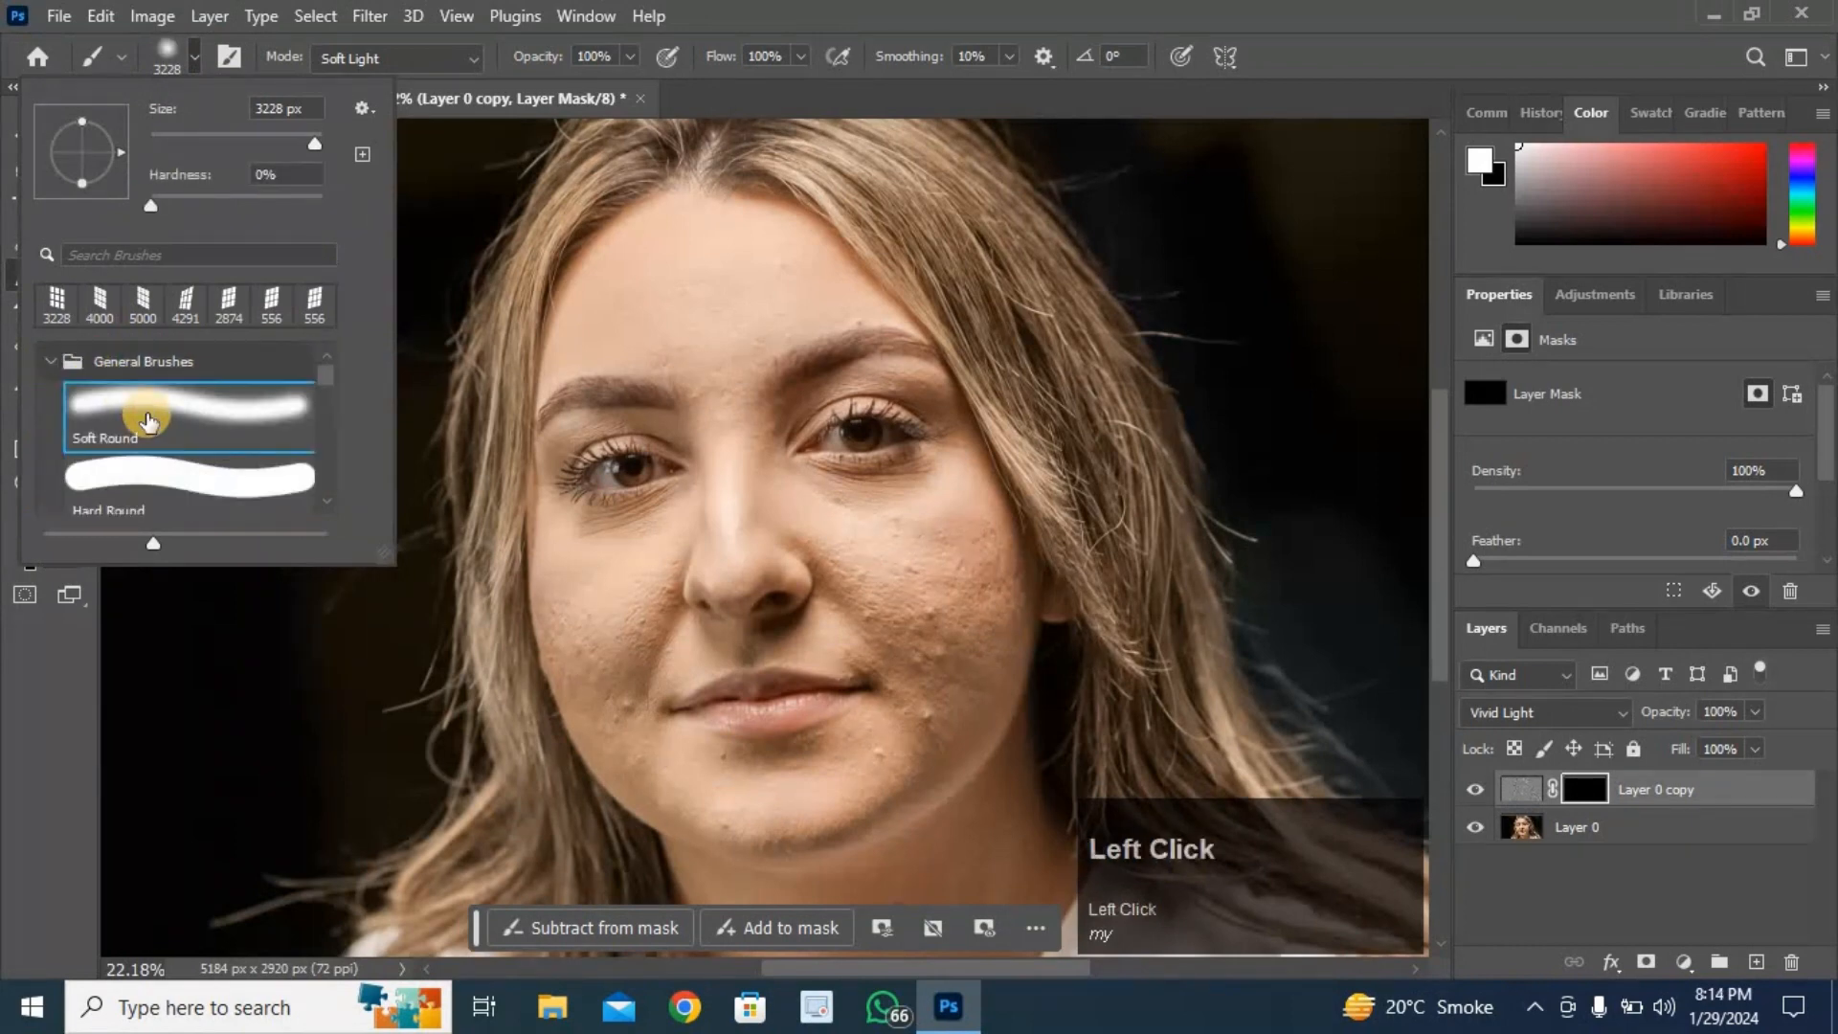
pyautogui.click(190, 52)
pyautogui.click(191, 56)
pyautogui.moveTo(272, 129); pyautogui.dragTo(272, 141)
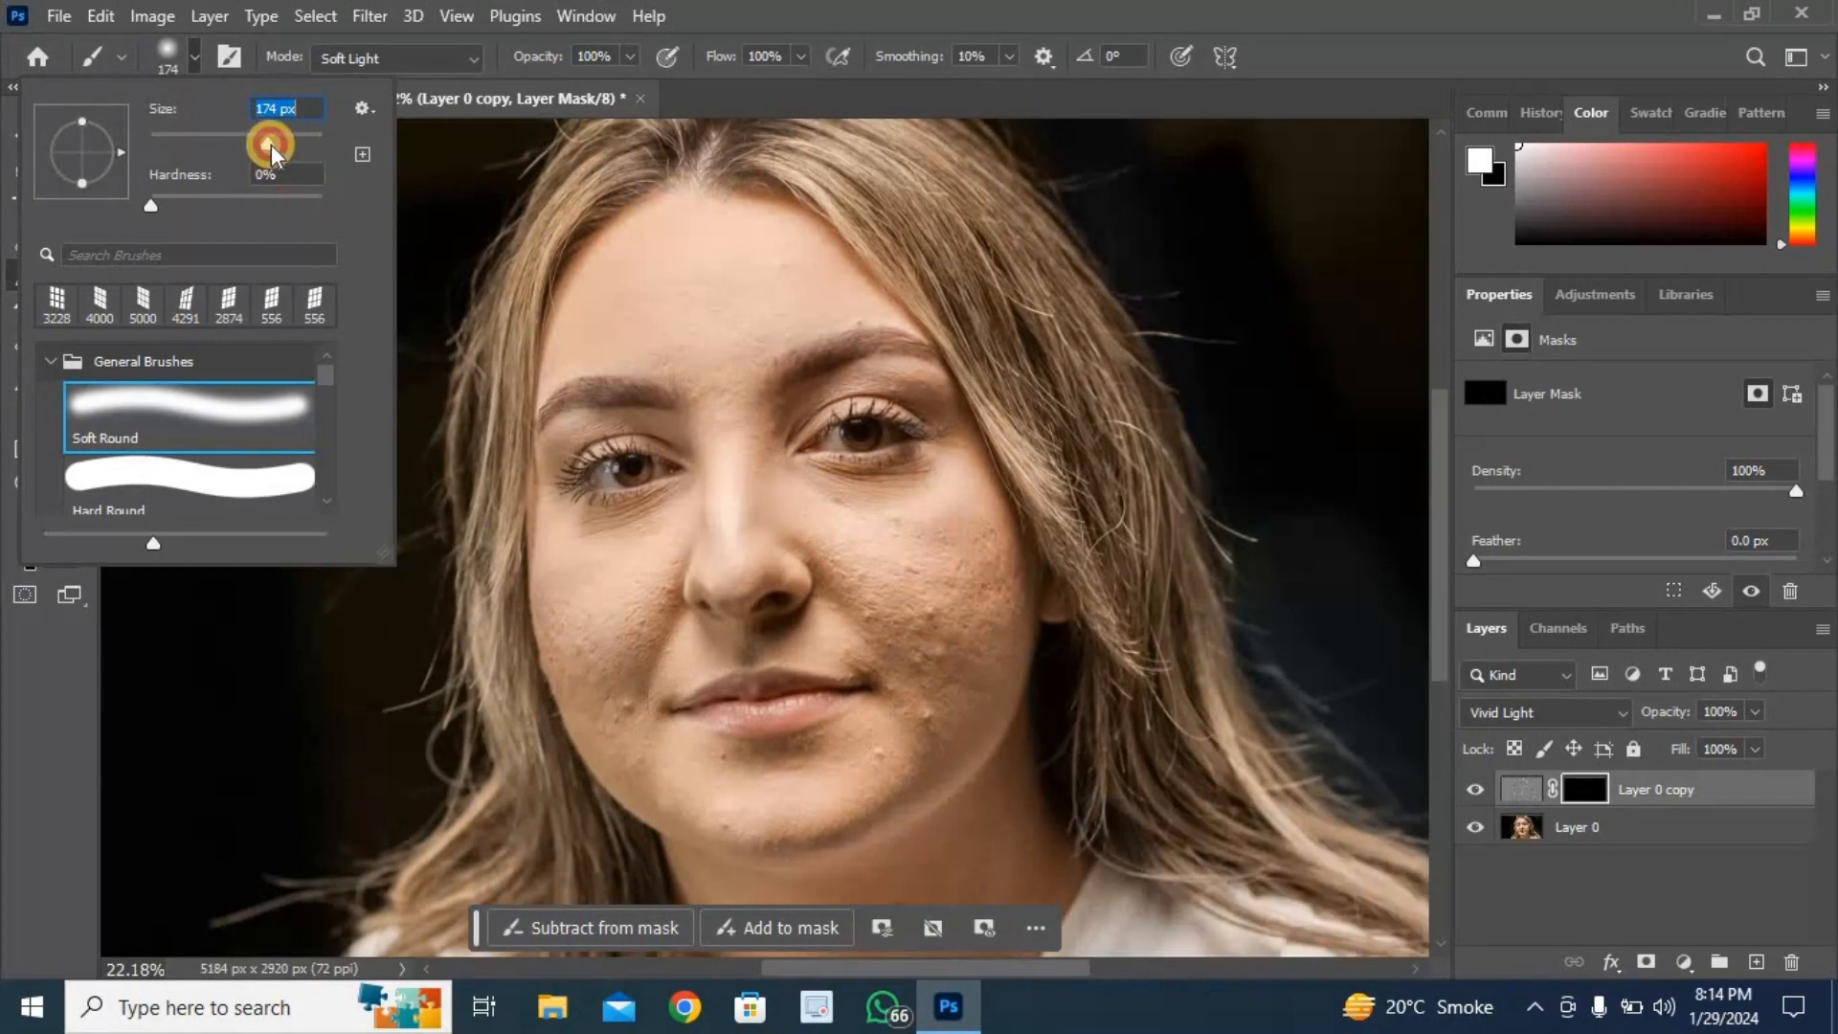
pyautogui.click(272, 146)
pyautogui.moveTo(274, 150); pyautogui.dragTo(283, 157)
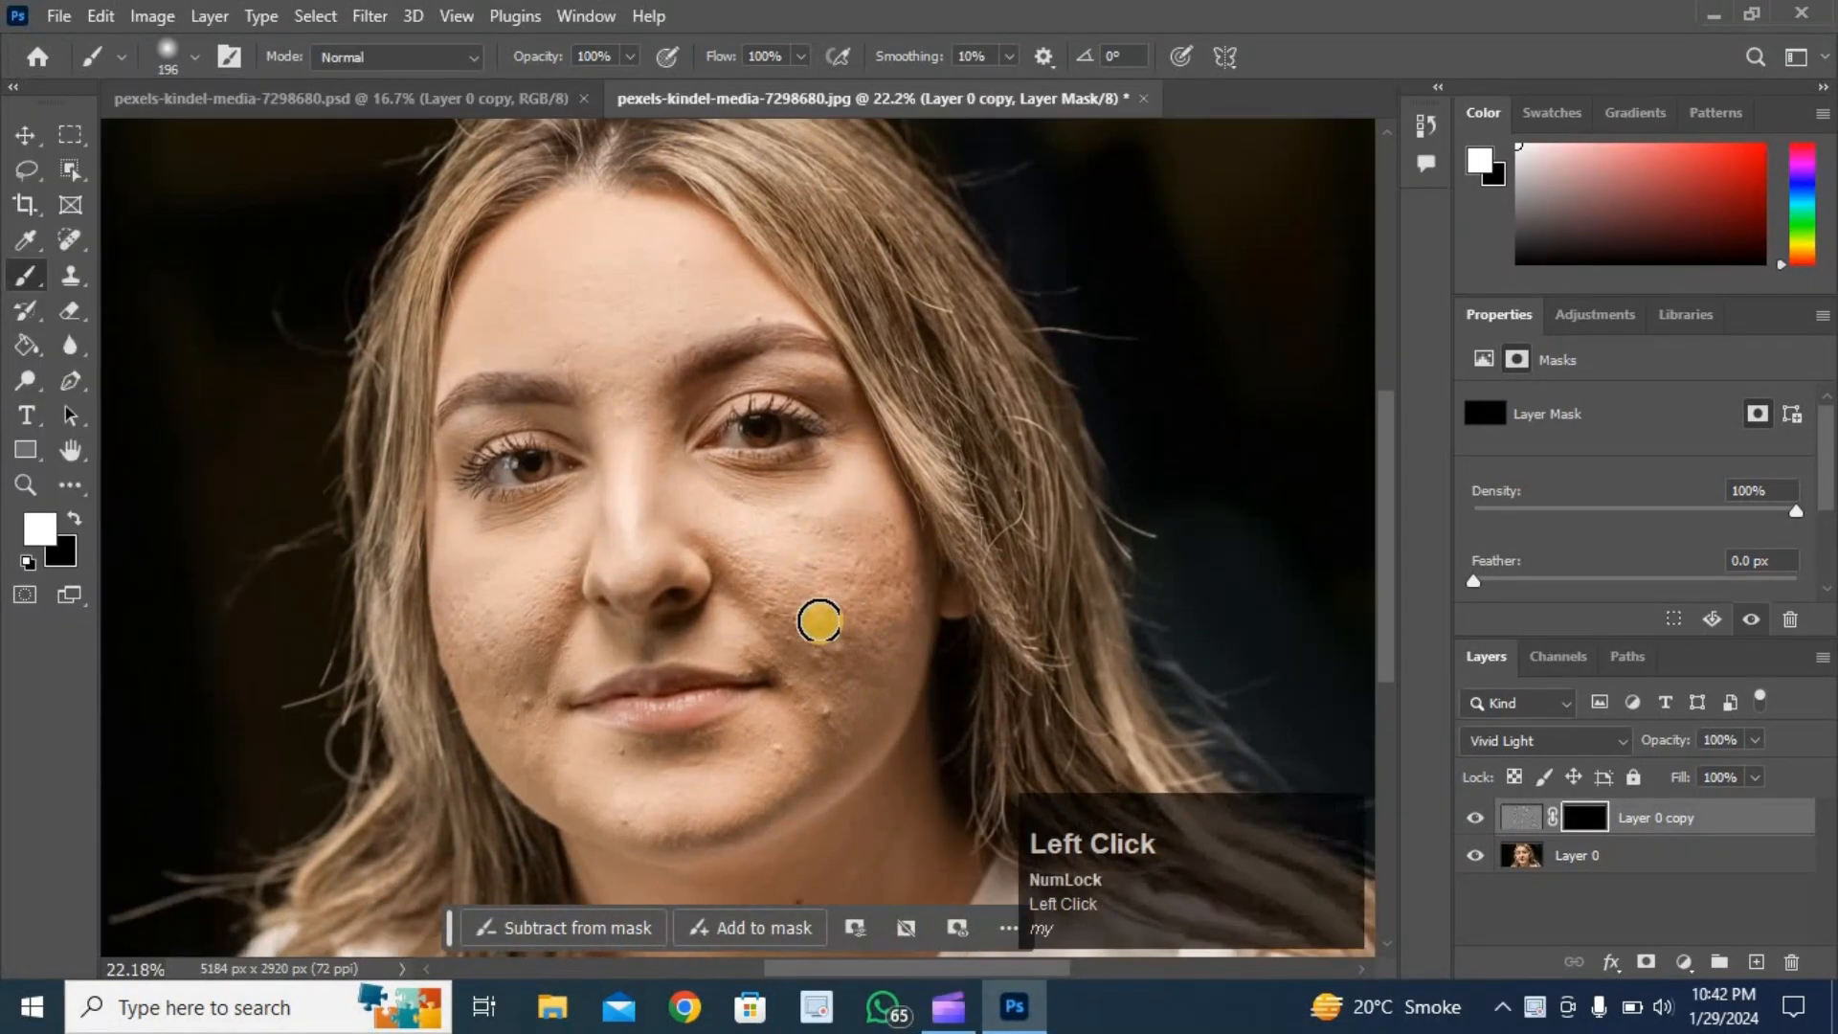
# - Paint white on the mask over the cheeks, chin, nose and forehead to reveal the smoothed skin
pyautogui.moveTo(804, 653)
pyautogui.mouseDown()
pyautogui.moveTo(842, 646)
pyautogui.moveTo(831, 717)
pyautogui.moveTo(774, 610)
pyautogui.moveTo(805, 611)
pyautogui.moveTo(859, 725)
pyautogui.moveTo(830, 732)
pyautogui.moveTo(825, 713)
pyautogui.moveTo(849, 625)
pyautogui.moveTo(768, 584)
pyautogui.moveTo(824, 580)
pyautogui.moveTo(818, 634)
pyautogui.mouseUp()
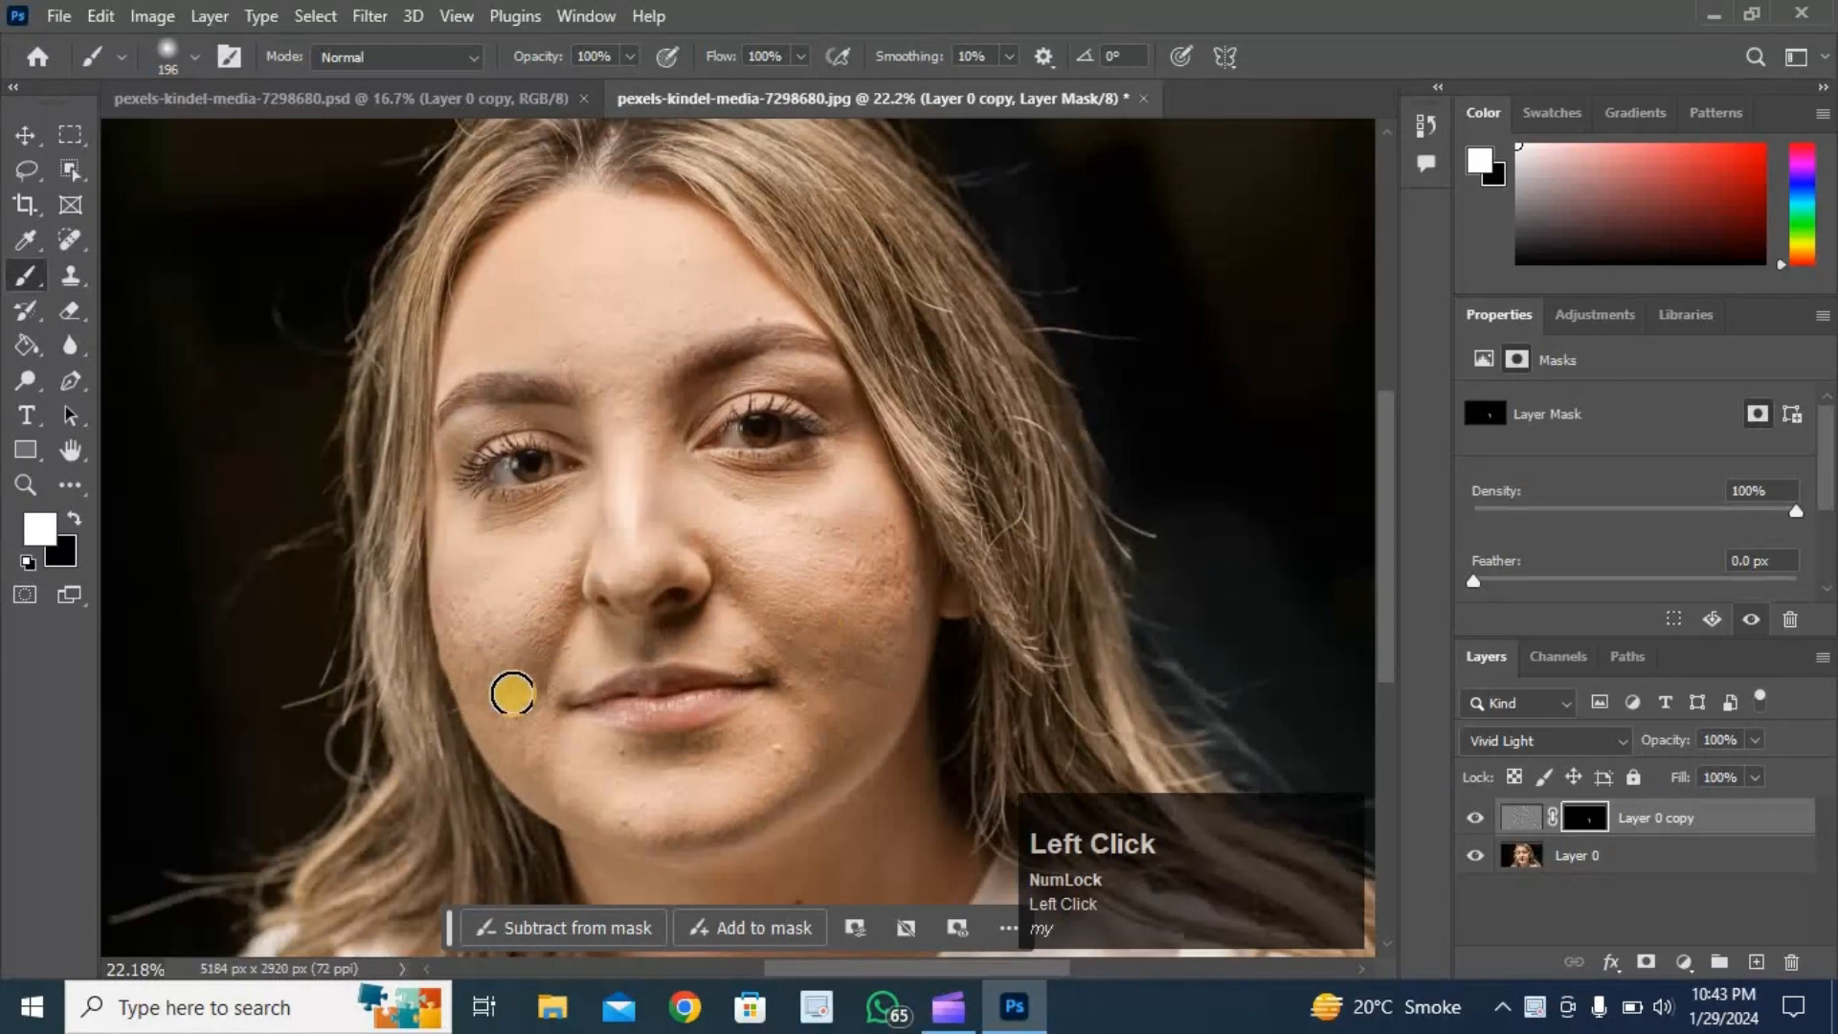
pyautogui.moveTo(523, 700); pyautogui.dragTo(512, 645)
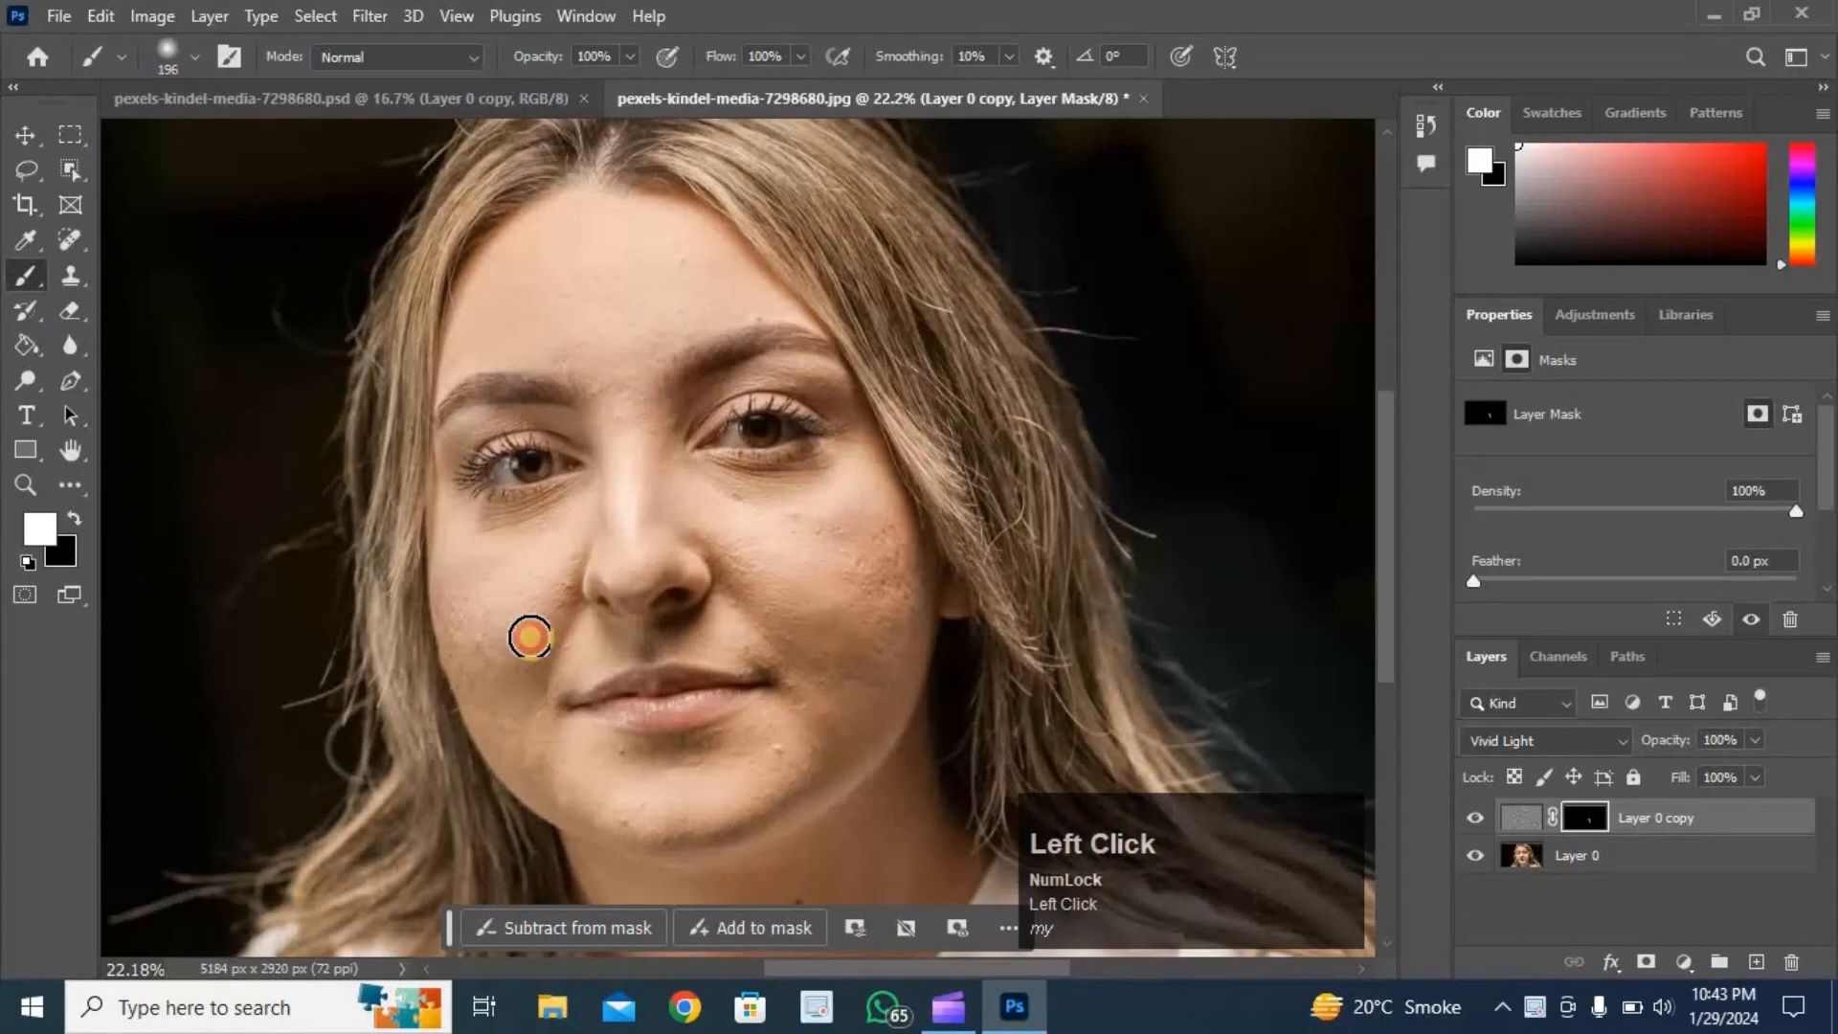
pyautogui.moveTo(513, 633)
pyautogui.mouseDown()
pyautogui.moveTo(503, 591)
pyautogui.moveTo(495, 640)
pyautogui.mouseUp()
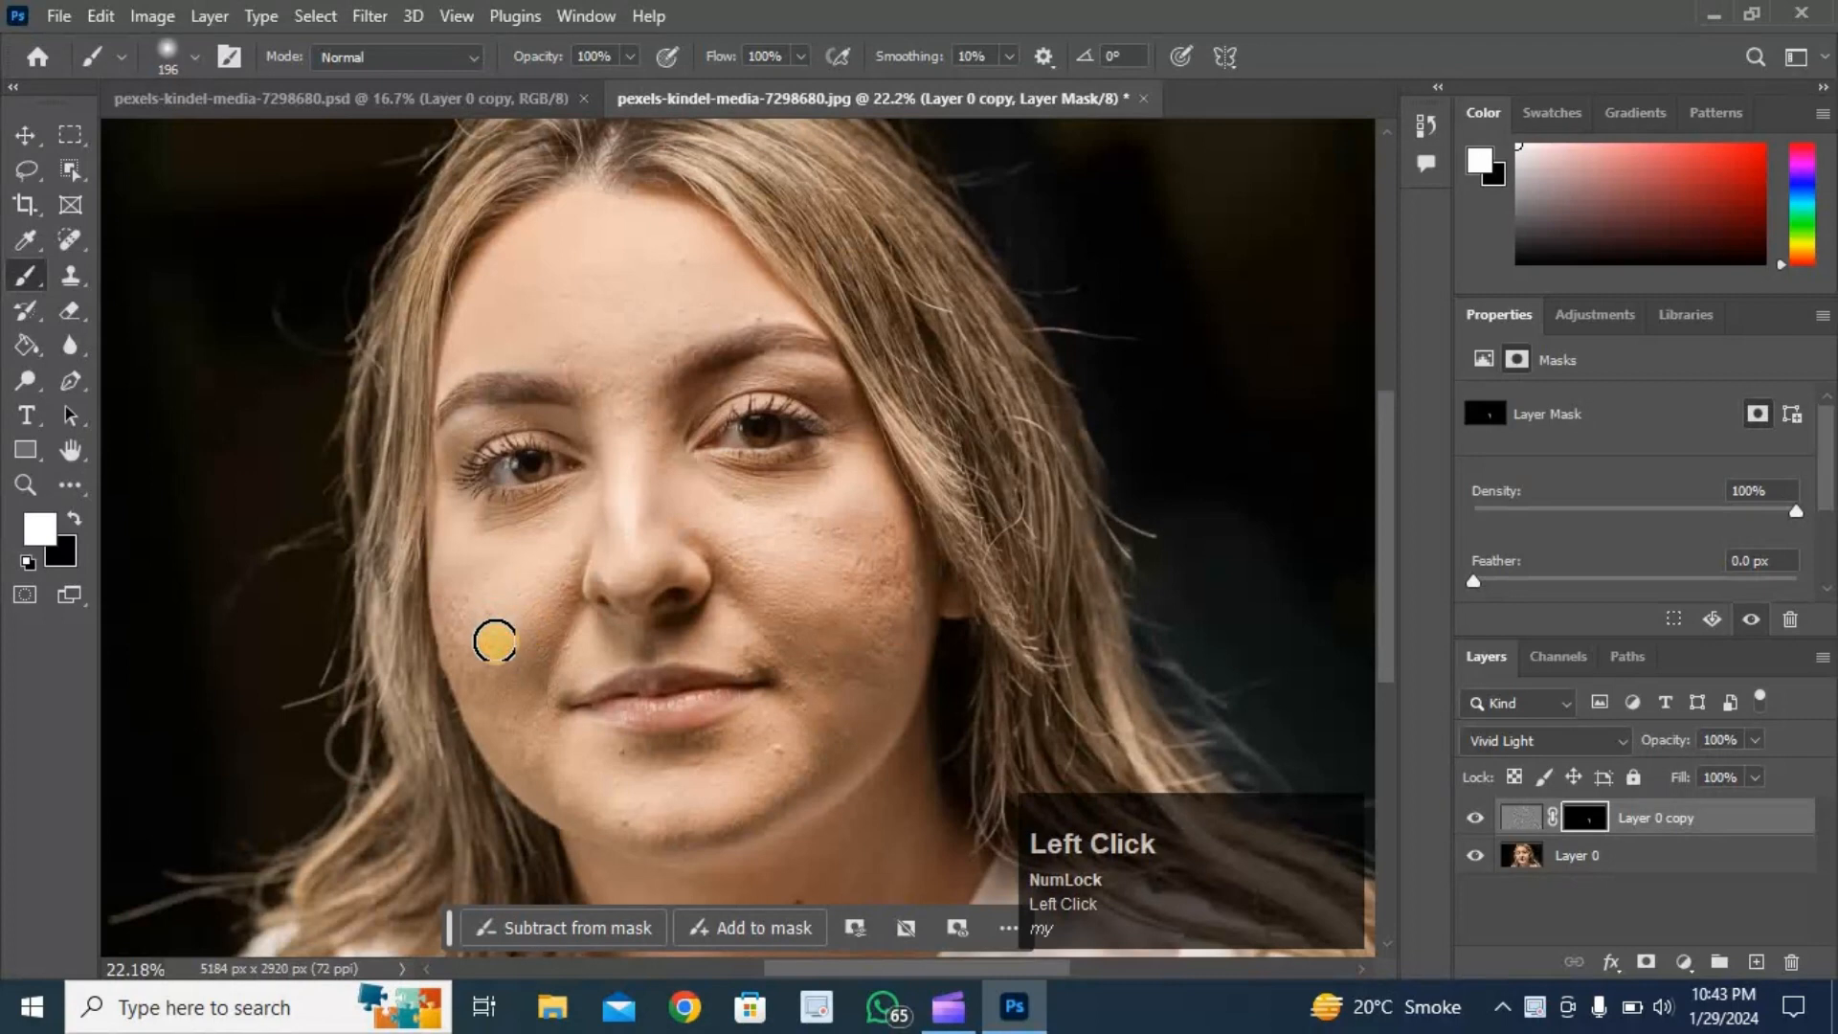
pyautogui.moveTo(494, 640); pyautogui.dragTo(518, 597)
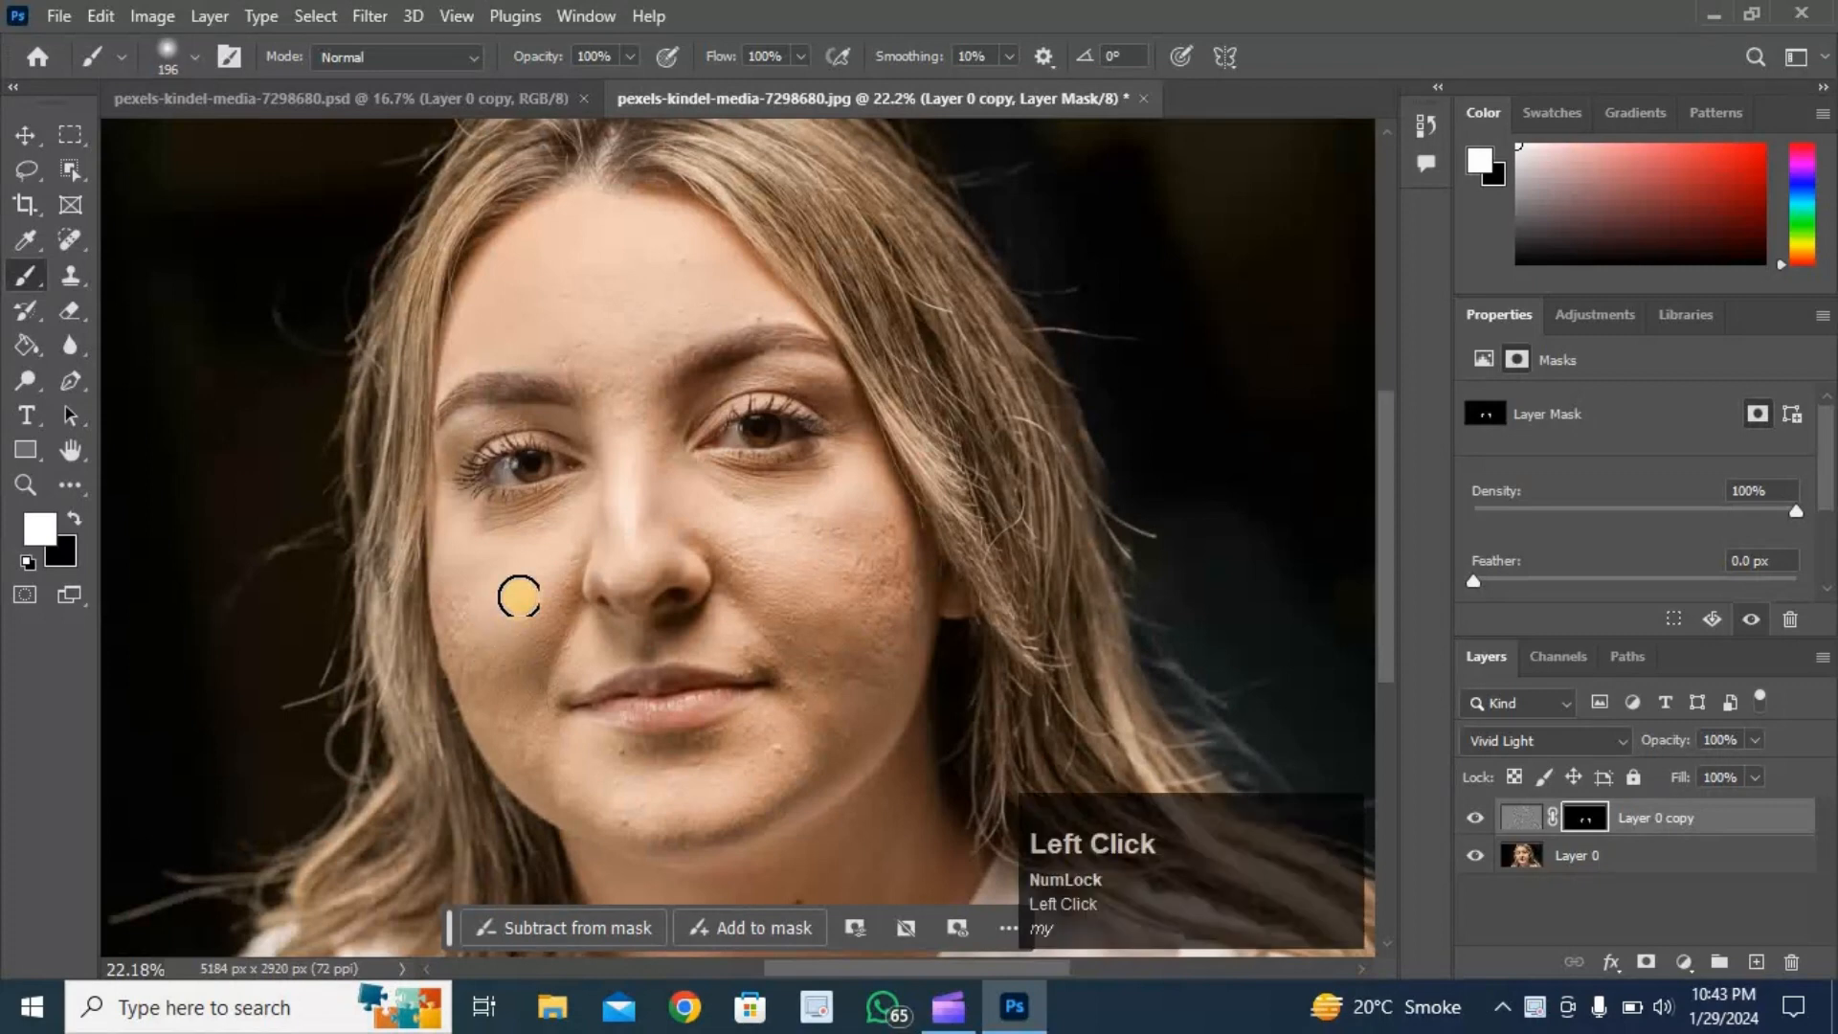
pyautogui.moveTo(834, 583)
pyautogui.mouseDown()
pyautogui.moveTo(878, 580)
pyautogui.moveTo(846, 522)
pyautogui.moveTo(828, 548)
pyautogui.moveTo(744, 501)
pyautogui.moveTo(719, 513)
pyautogui.moveTo(766, 596)
pyautogui.moveTo(851, 683)
pyautogui.moveTo(864, 535)
pyautogui.moveTo(661, 481)
pyautogui.moveTo(625, 432)
pyautogui.moveTo(639, 341)
pyautogui.moveTo(747, 302)
pyautogui.moveTo(658, 304)
pyautogui.moveTo(688, 255)
pyautogui.moveTo(536, 308)
pyautogui.moveTo(559, 354)
pyautogui.moveTo(628, 395)
pyautogui.moveTo(588, 539)
pyautogui.moveTo(542, 564)
pyautogui.moveTo(536, 617)
pyautogui.moveTo(464, 564)
pyautogui.moveTo(533, 760)
pyautogui.moveTo(583, 785)
pyautogui.moveTo(751, 777)
pyautogui.moveTo(878, 649)
pyautogui.moveTo(895, 551)
pyautogui.moveTo(863, 504)
pyautogui.moveTo(897, 610)
pyautogui.moveTo(875, 694)
pyautogui.moveTo(809, 645)
pyautogui.mouseUp()
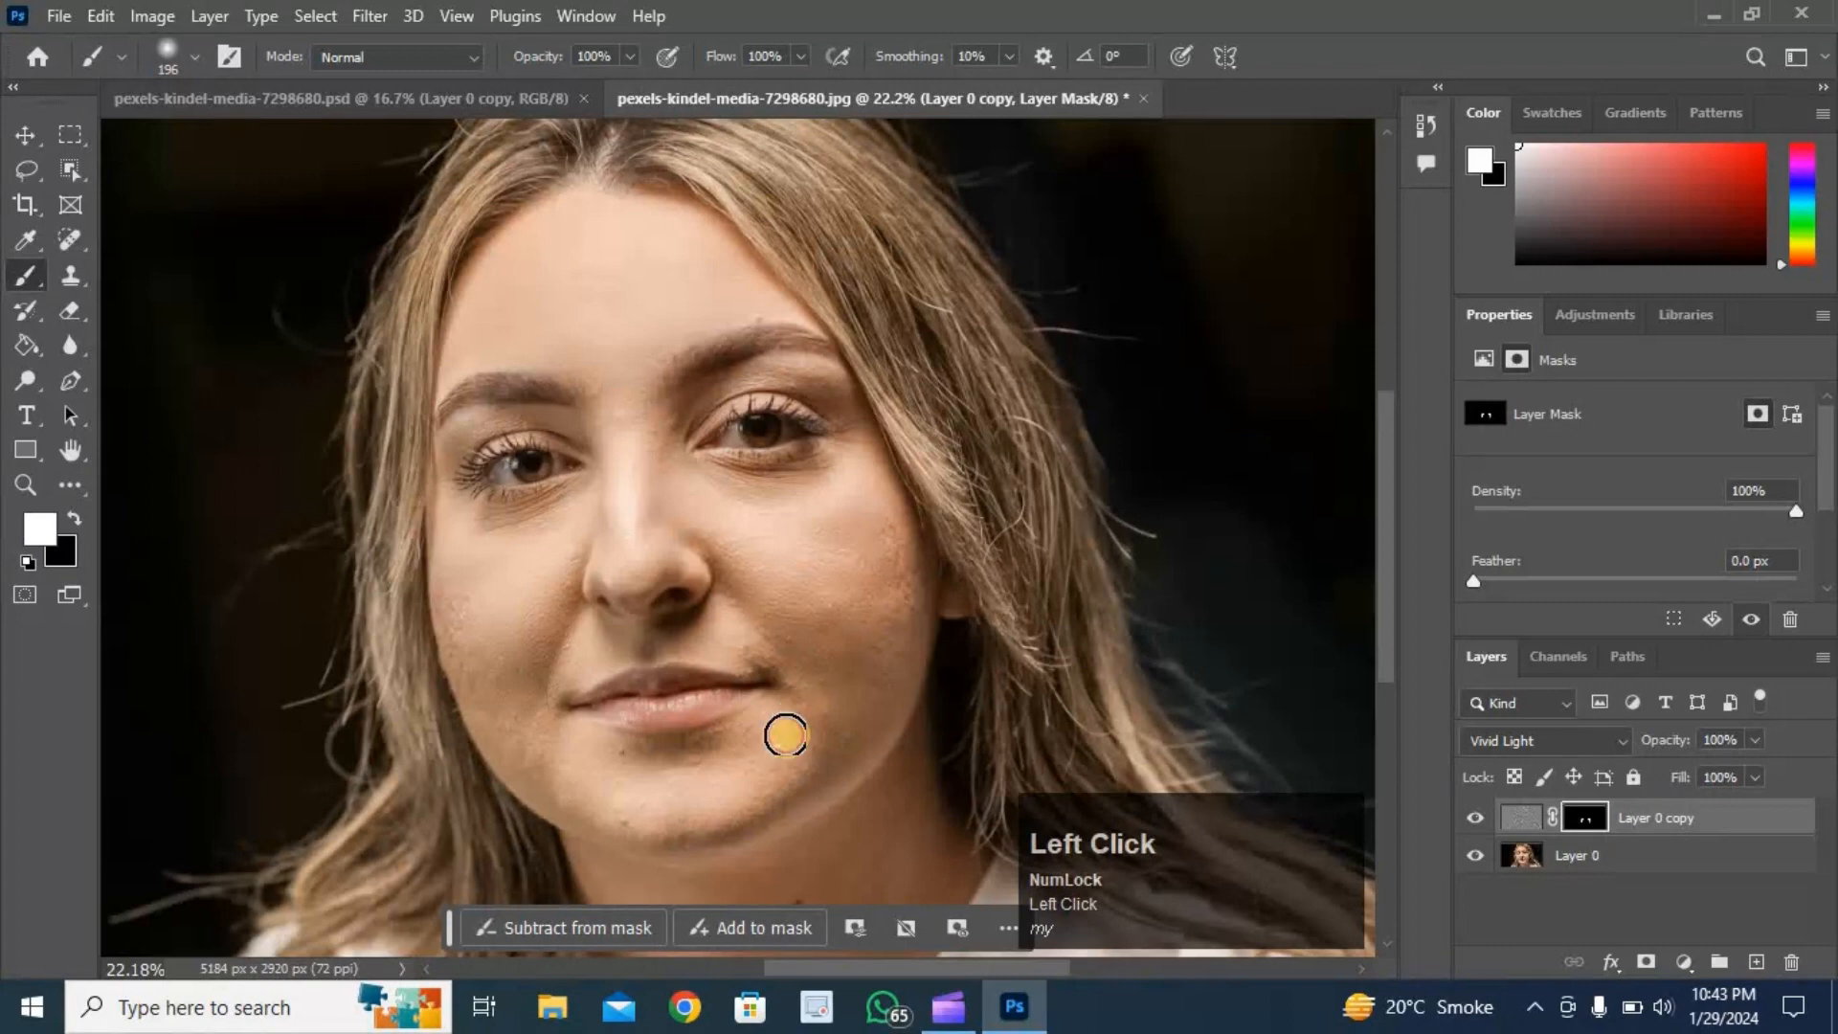
pyautogui.moveTo(784, 733)
pyautogui.mouseDown()
pyautogui.moveTo(710, 760)
pyautogui.moveTo(798, 748)
pyautogui.moveTo(820, 705)
pyautogui.moveTo(829, 521)
pyautogui.moveTo(622, 386)
pyautogui.moveTo(656, 325)
pyautogui.moveTo(729, 312)
pyautogui.moveTo(705, 275)
pyautogui.moveTo(535, 292)
pyautogui.moveTo(522, 246)
pyautogui.moveTo(628, 254)
pyautogui.moveTo(579, 329)
pyautogui.moveTo(620, 383)
pyautogui.moveTo(615, 416)
pyautogui.moveTo(648, 422)
pyautogui.mouseUp()
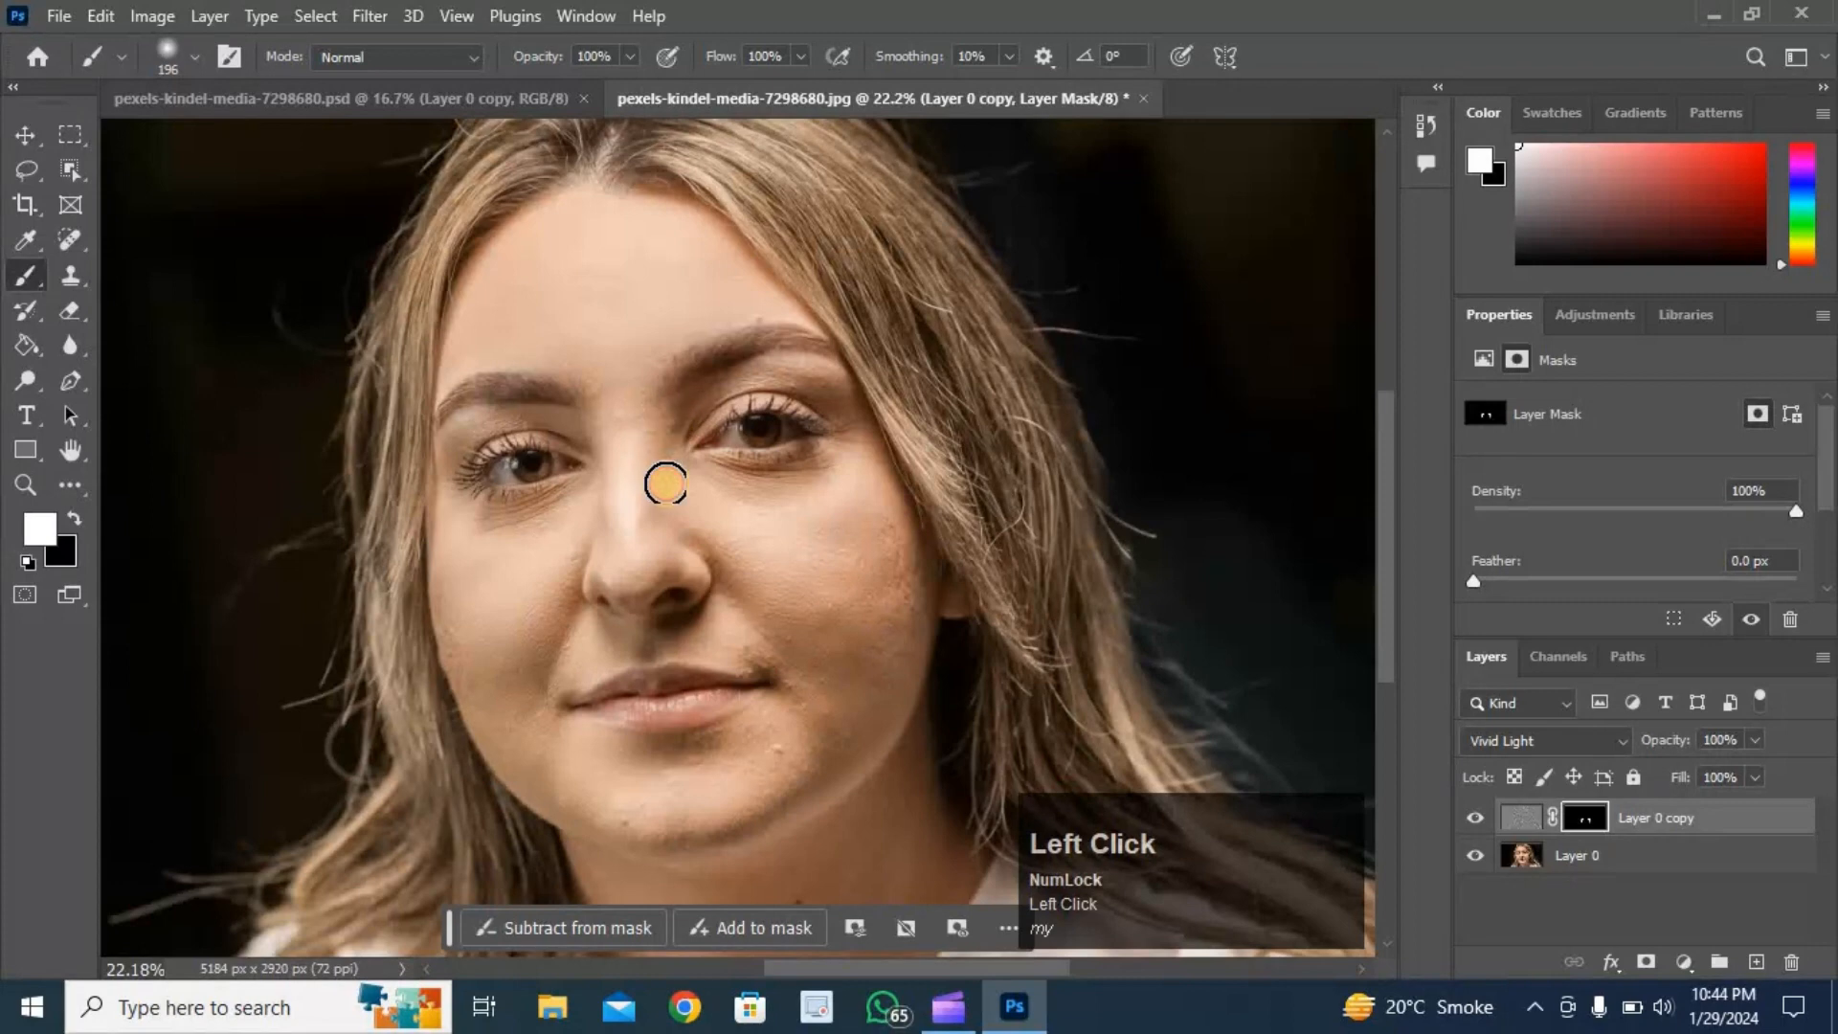
pyautogui.moveTo(675, 499)
pyautogui.mouseDown()
pyautogui.moveTo(772, 598)
pyautogui.moveTo(853, 640)
pyautogui.moveTo(800, 654)
pyautogui.moveTo(805, 679)
pyautogui.moveTo(764, 644)
pyautogui.moveTo(805, 693)
pyautogui.moveTo(749, 624)
pyautogui.moveTo(702, 637)
pyautogui.moveTo(773, 654)
pyautogui.moveTo(750, 731)
pyautogui.moveTo(653, 757)
pyautogui.moveTo(714, 773)
pyautogui.moveTo(647, 791)
pyautogui.moveTo(711, 831)
pyautogui.moveTo(569, 770)
pyautogui.moveTo(519, 593)
pyautogui.moveTo(551, 572)
pyautogui.mouseUp()
pyautogui.moveTo(570, 570)
pyautogui.mouseDown()
pyautogui.moveTo(529, 694)
pyautogui.moveTo(555, 756)
pyautogui.mouseUp()
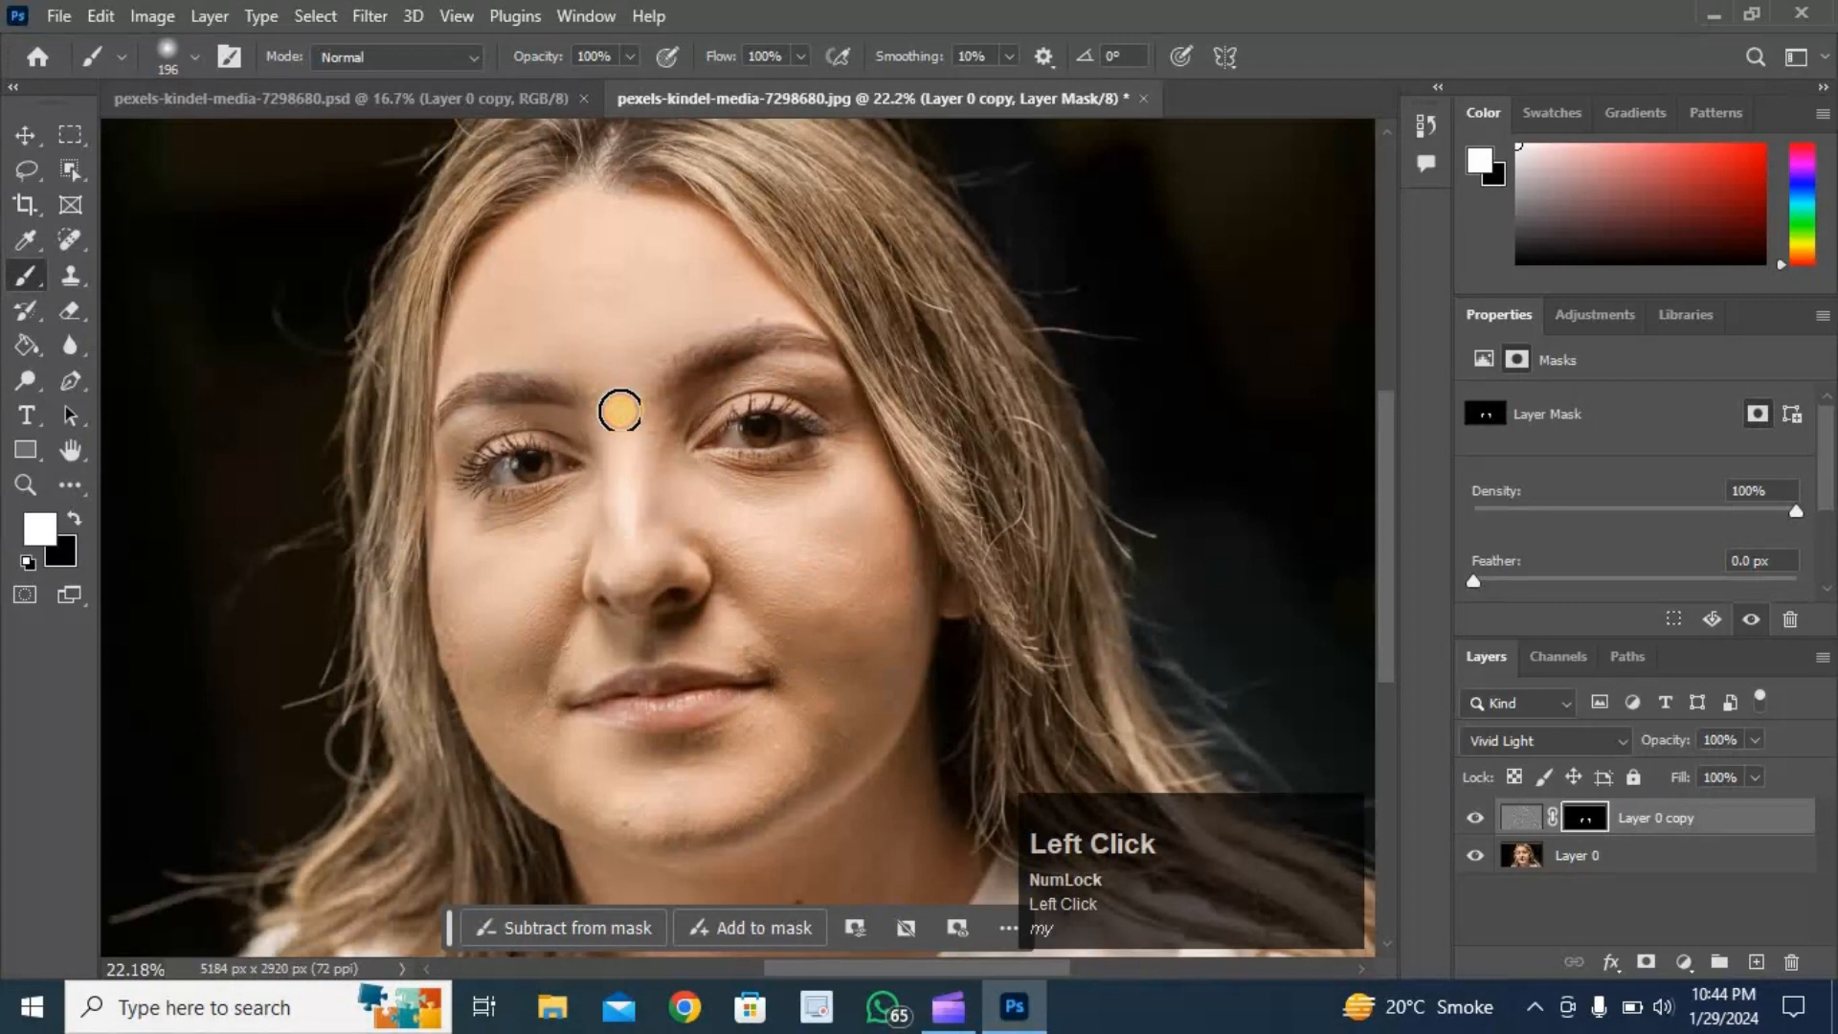
pyautogui.moveTo(556, 260)
pyautogui.mouseDown()
pyautogui.moveTo(628, 245)
pyautogui.moveTo(707, 292)
pyautogui.moveTo(608, 311)
pyautogui.mouseUp()
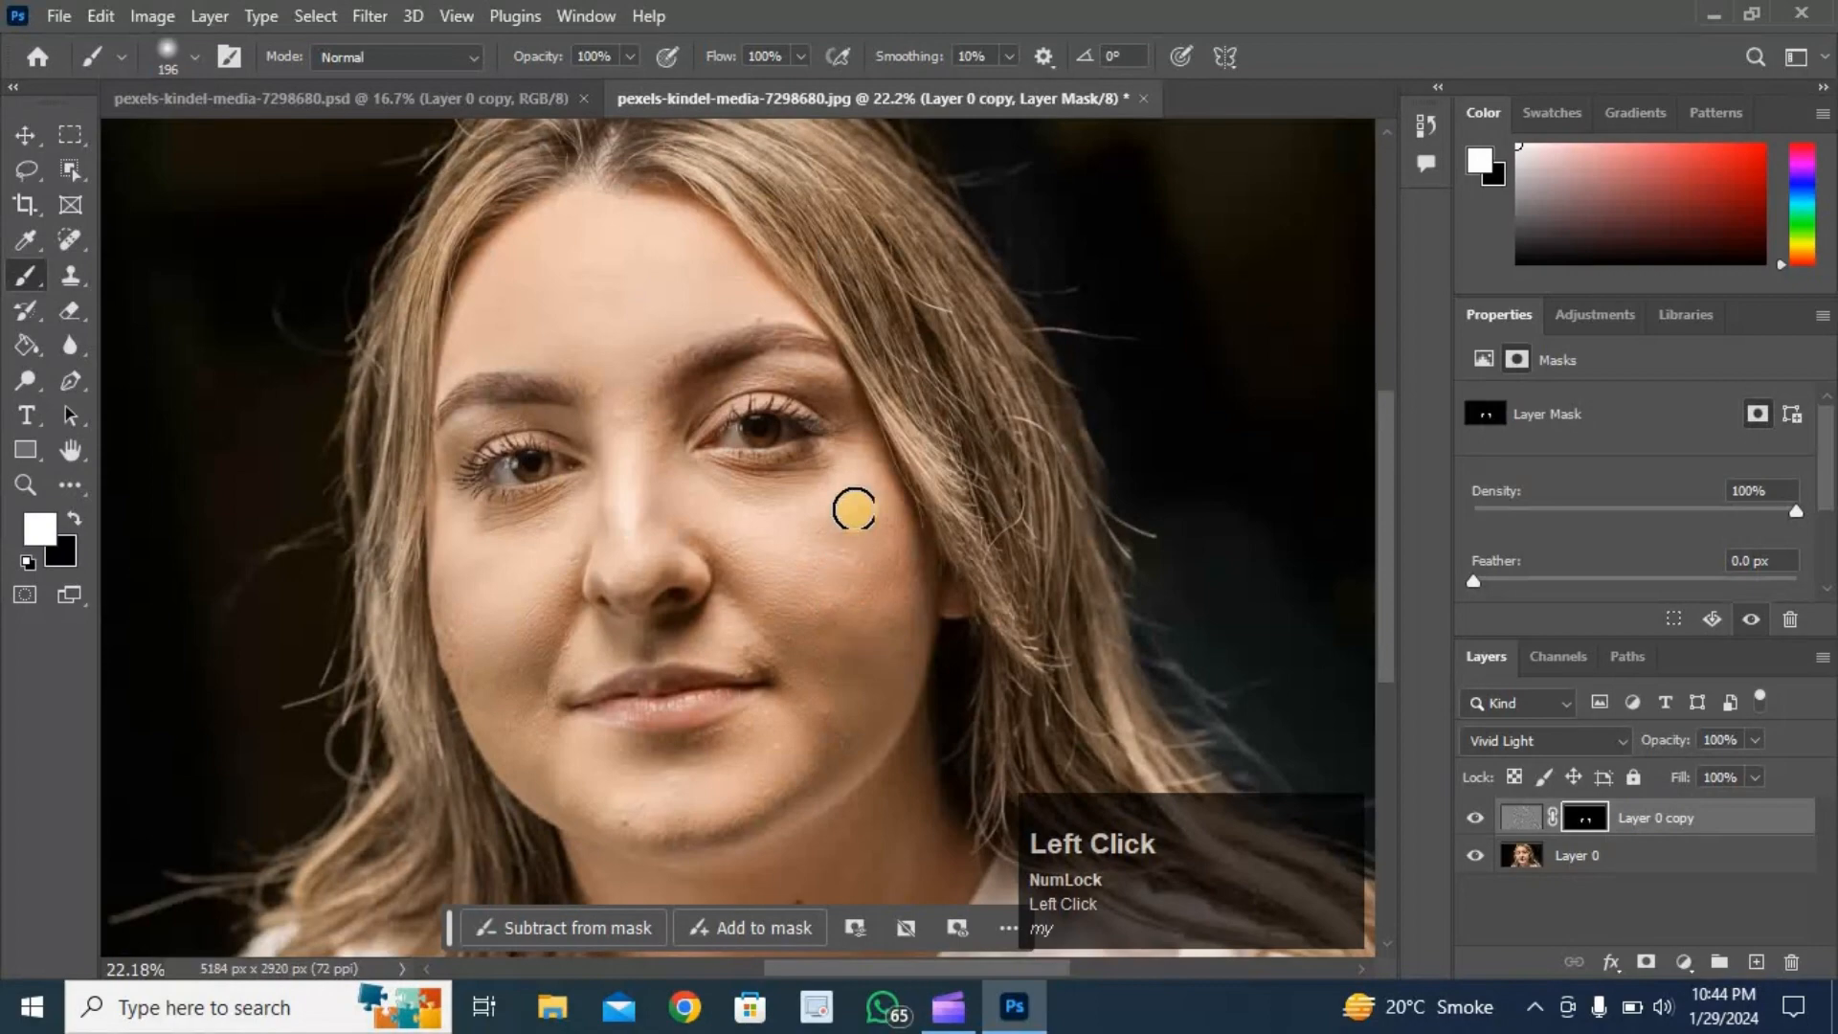
pyautogui.click(808, 620)
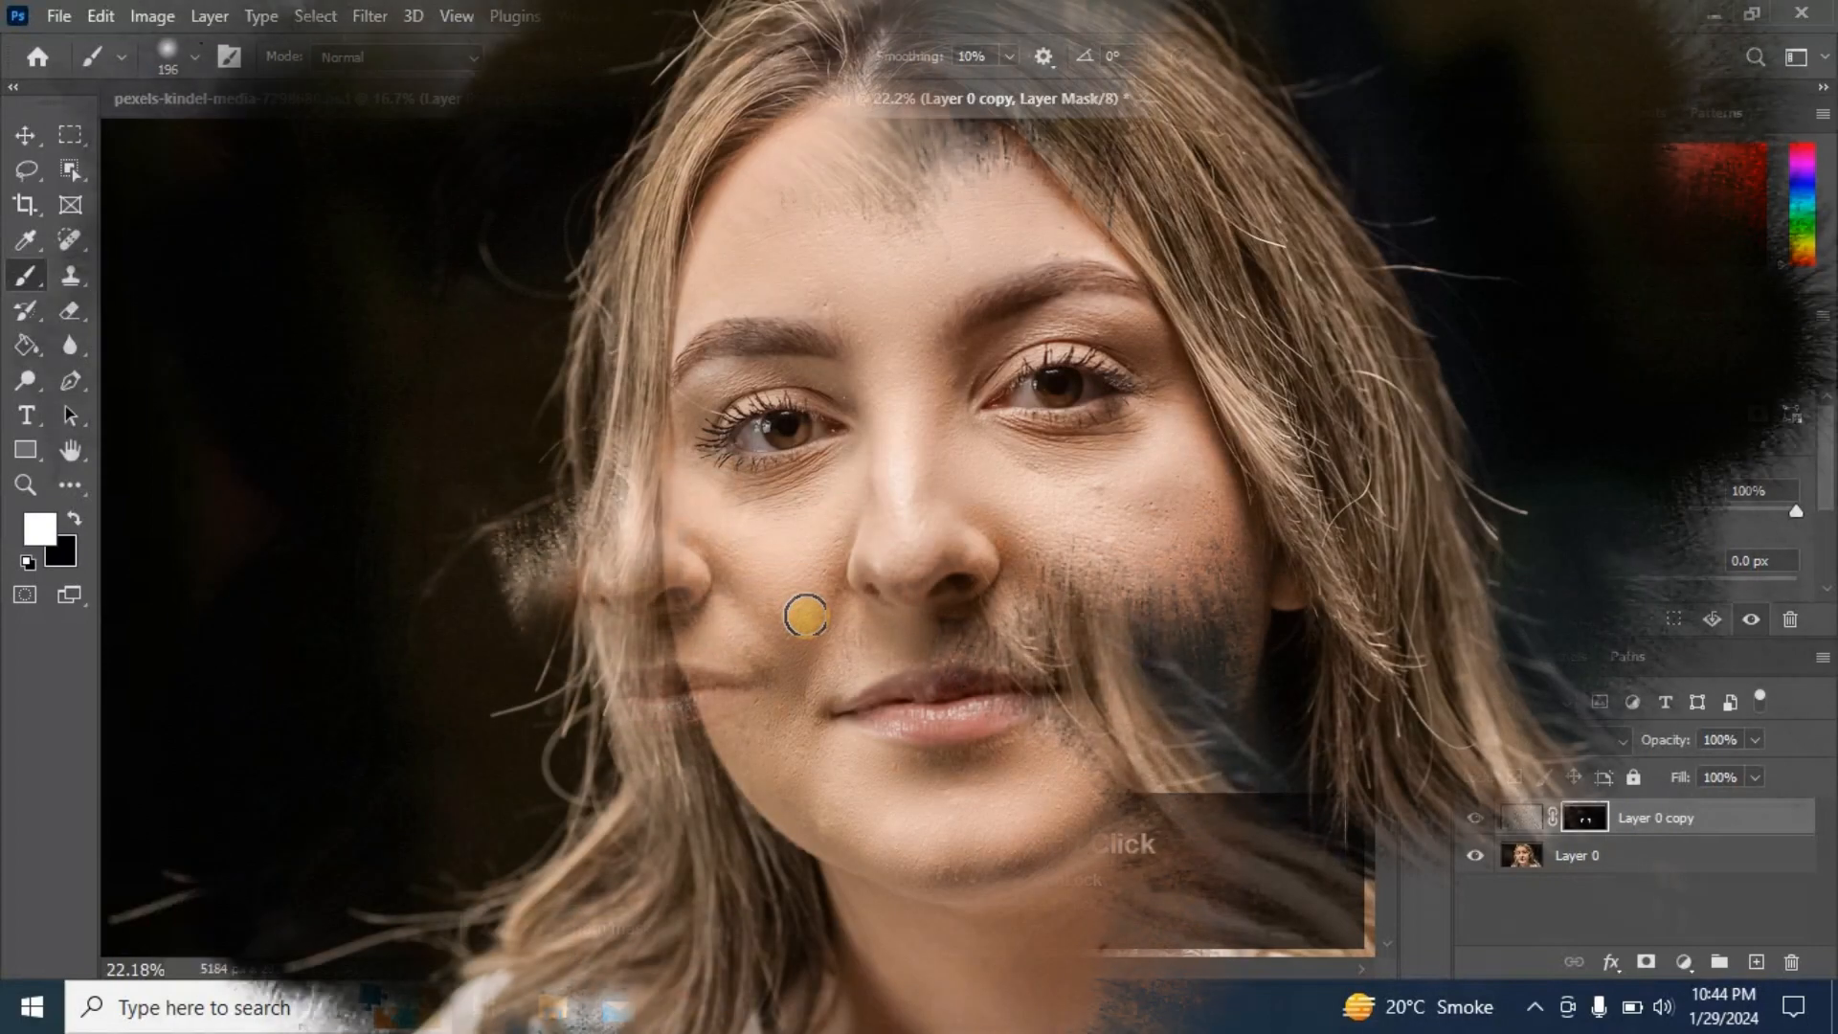